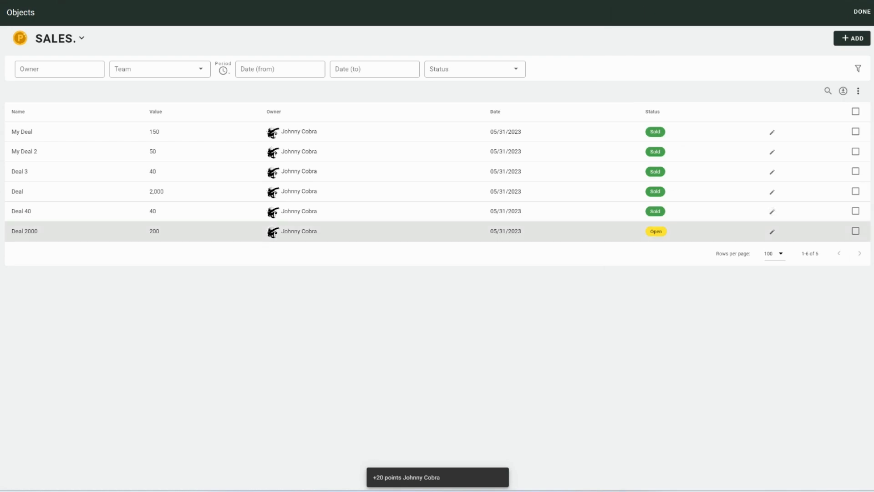
Set the status of the Deal 2000 item to Sold and save it
click(772, 231)
click(746, 152)
click(737, 171)
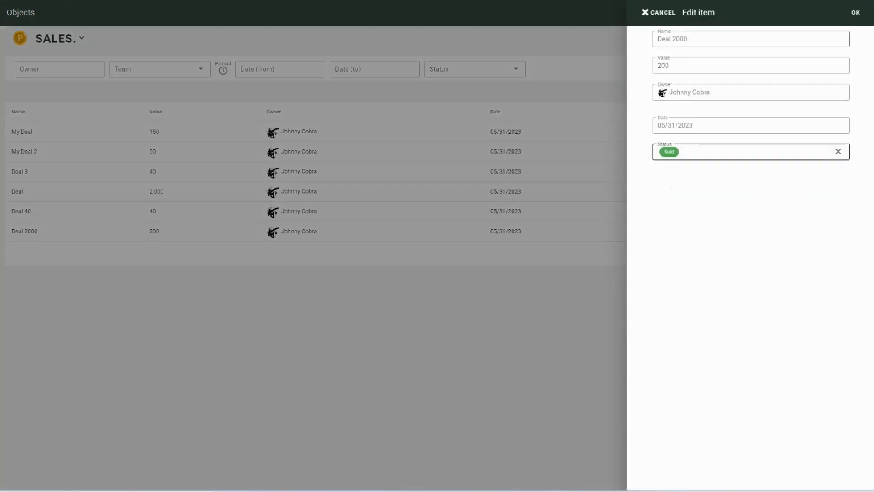
click(856, 12)
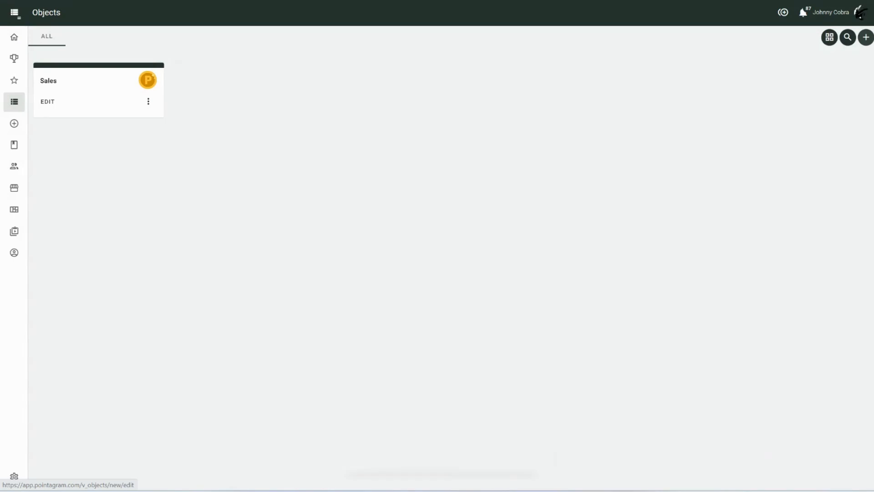
Create a new list object and name it Sales
click(865, 37)
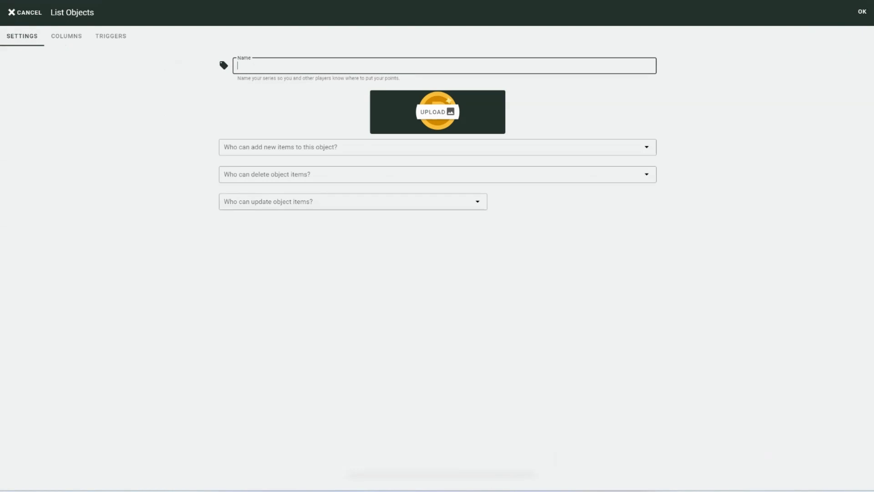
text(S)
text(eals)
key(BackSpace)
key(BackSpace)
key(BackSpace)
key(BackSpace)
text(ales)
Set the object's permissions so Players can add items, Administrators can delete them, and All can update them
click(438, 147)
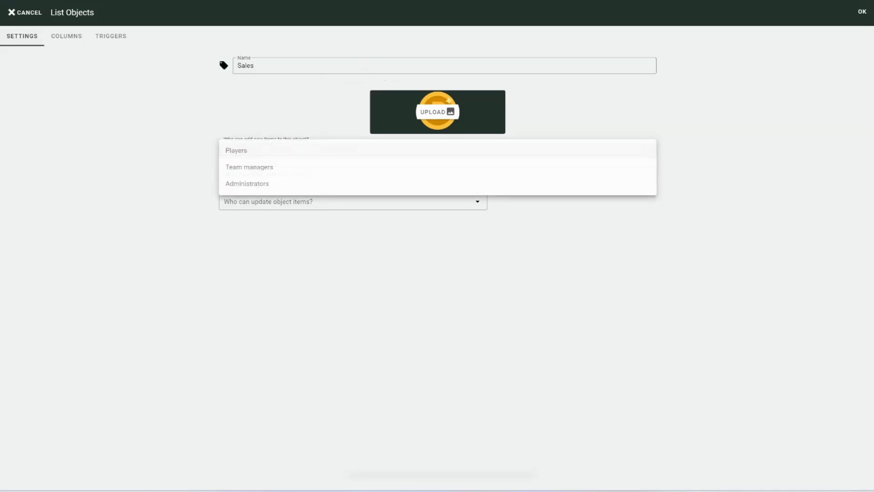
click(248, 150)
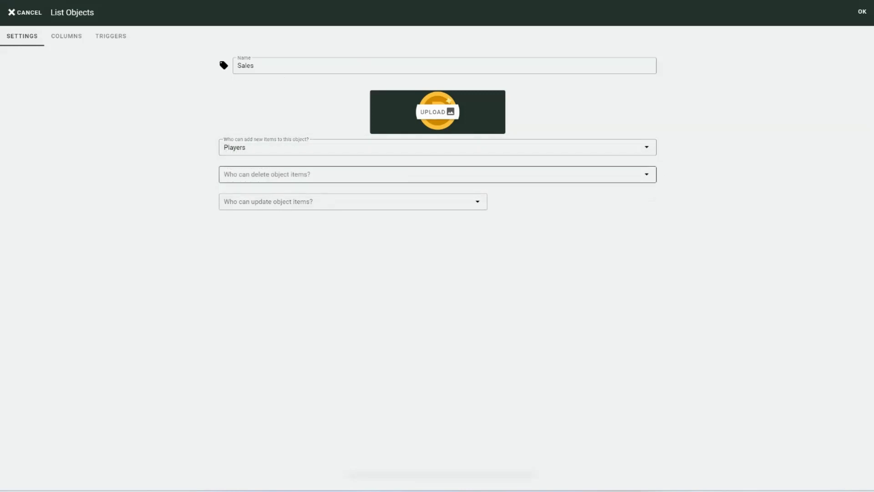
click(437, 174)
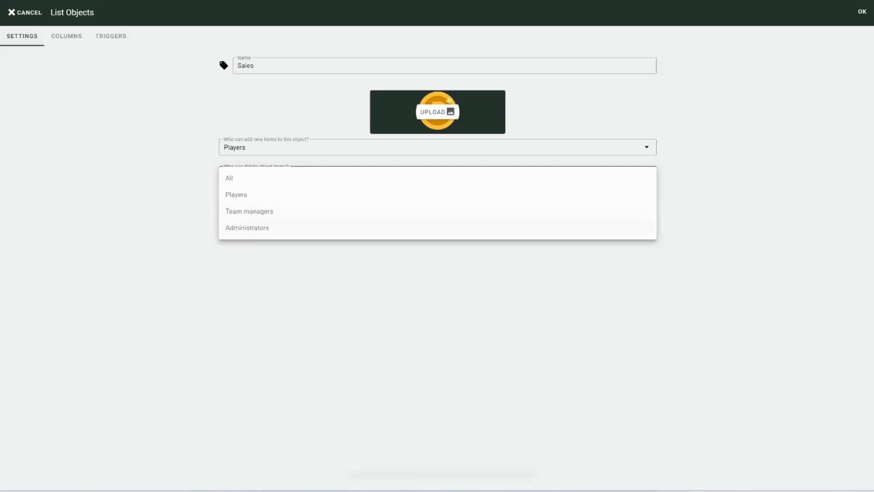
click(247, 227)
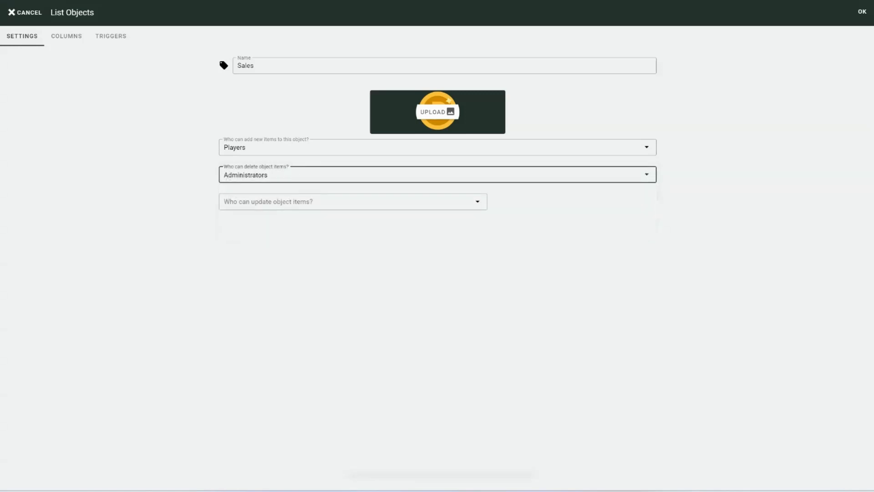
click(353, 201)
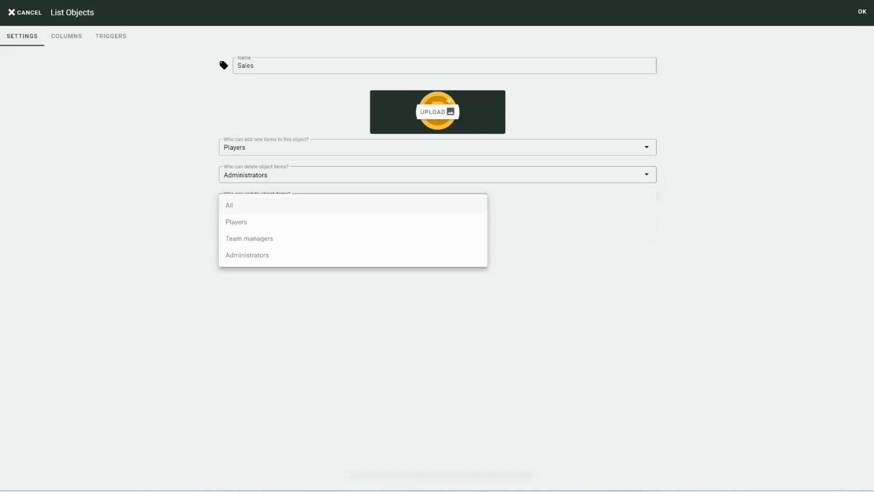
click(273, 206)
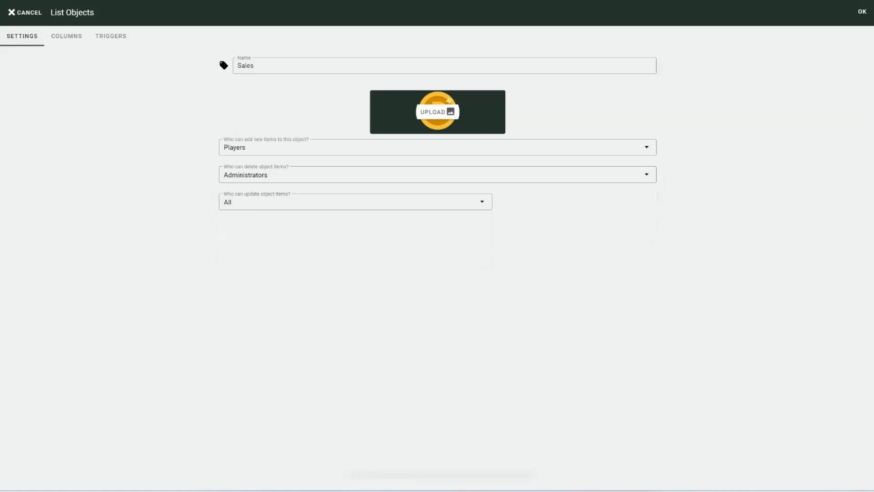
Add a column labelled Name to the Sales object, keeping the string data type
click(66, 36)
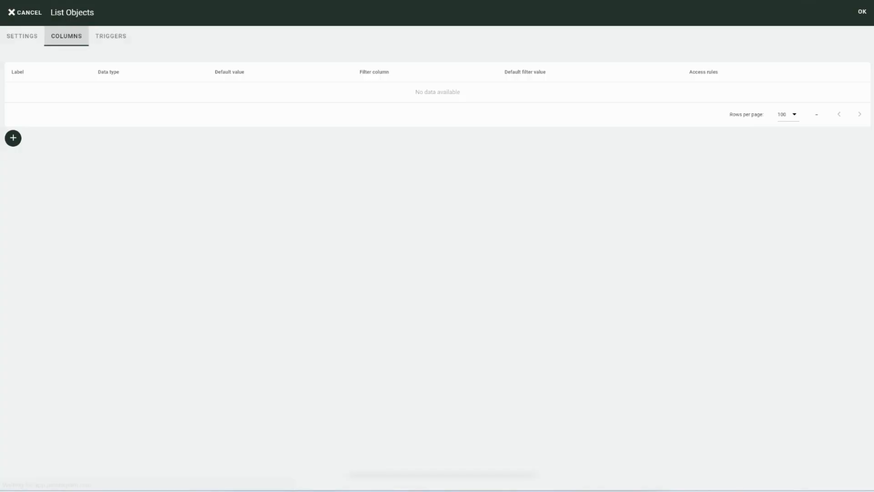
click(13, 138)
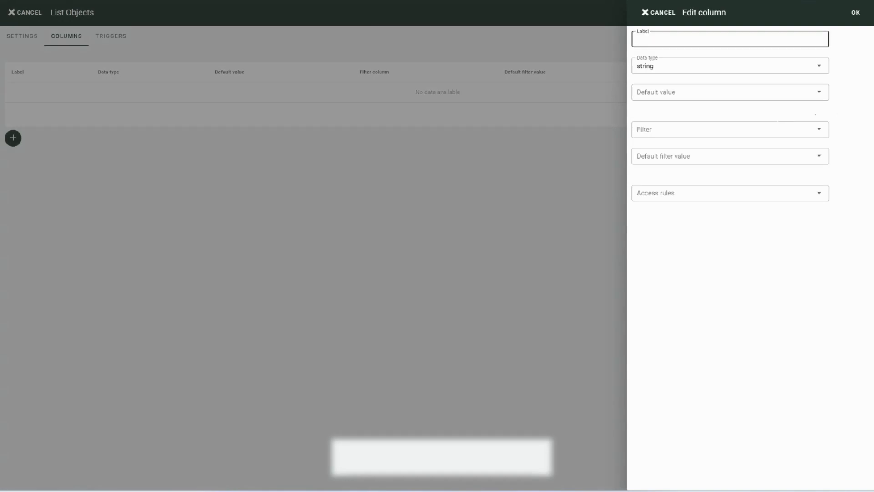
text(Name)
click(856, 13)
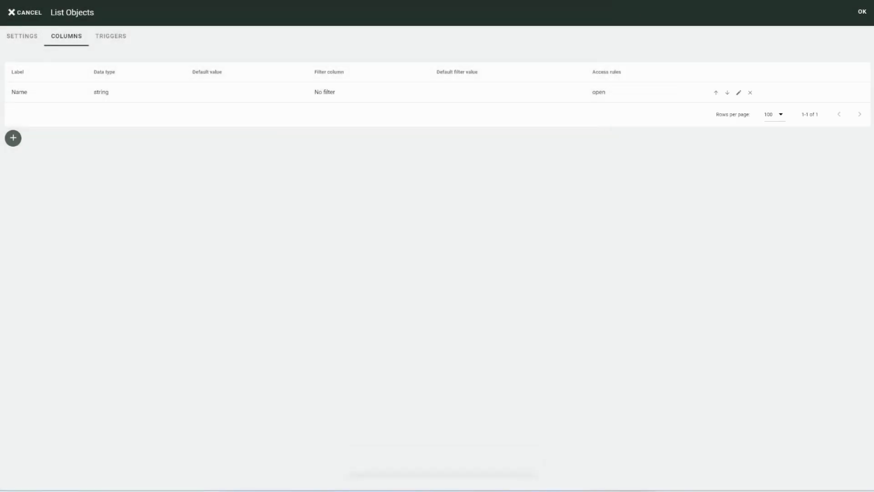
Add a column labelled Value with the decimal data type and a default value of 0
click(13, 137)
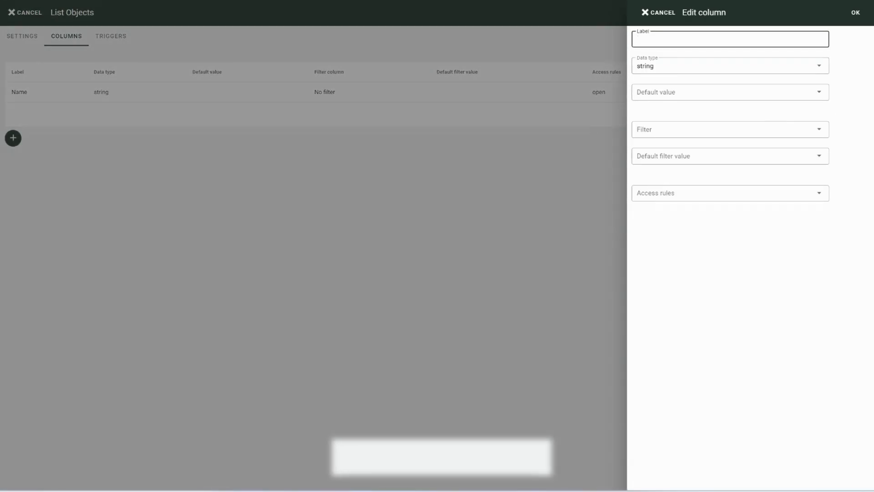
text(Value)
click(730, 66)
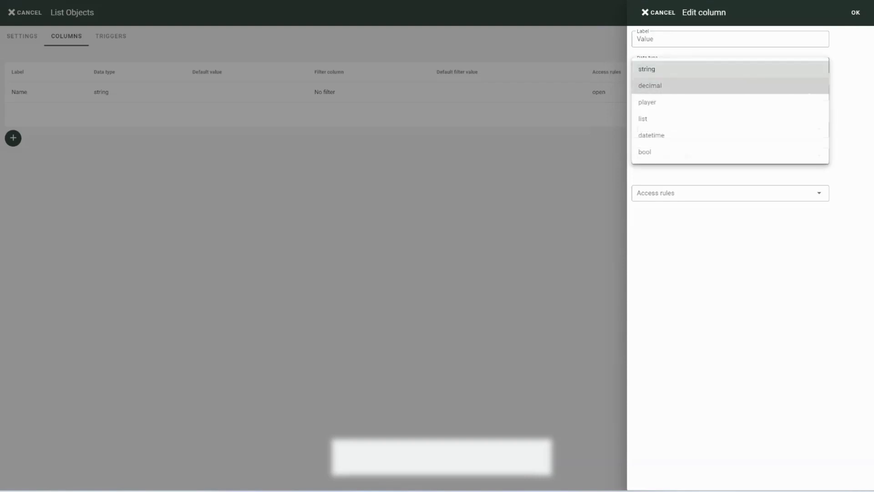
click(730, 86)
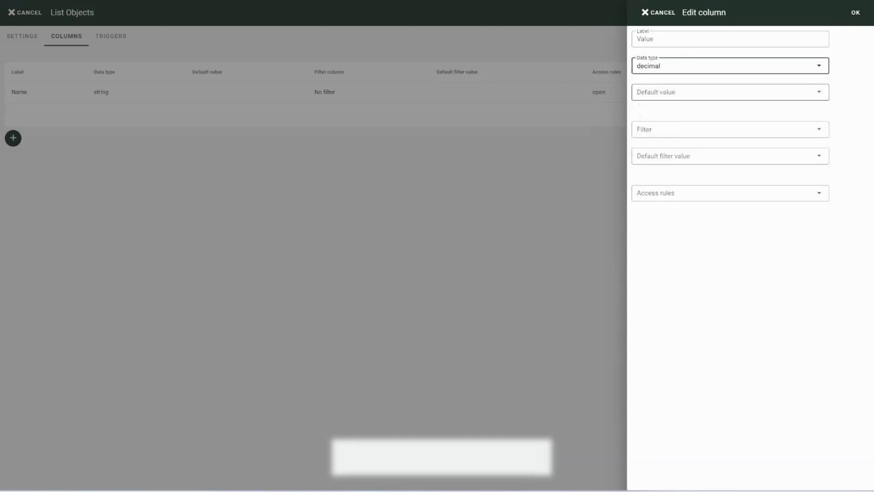
click(730, 92)
text(0)
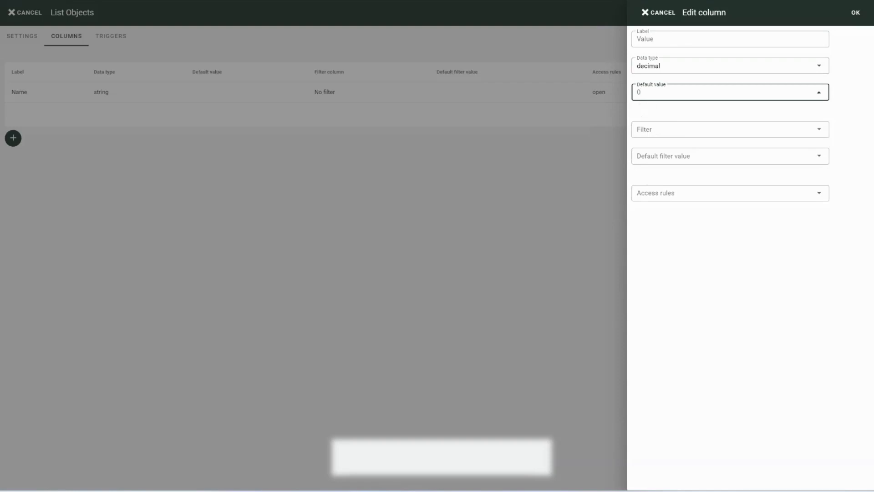
click(856, 13)
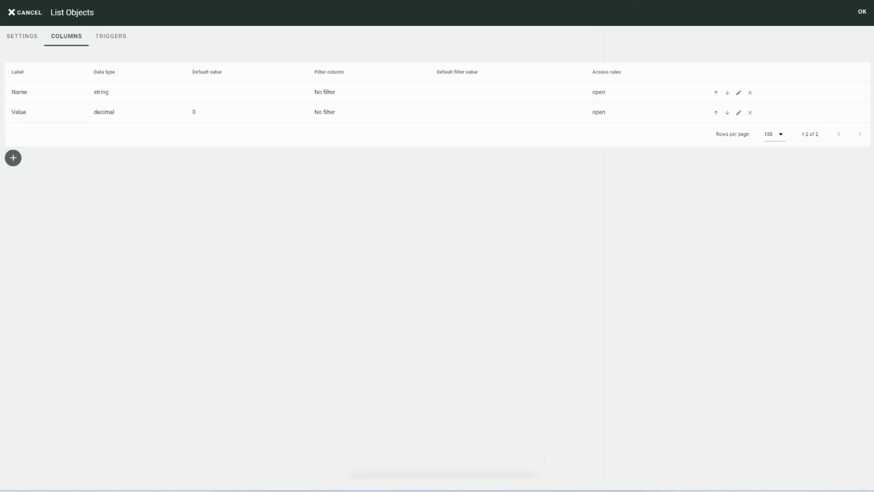
Add a column labelled Date with the datetime data type, Date only format and Quick filter
click(13, 158)
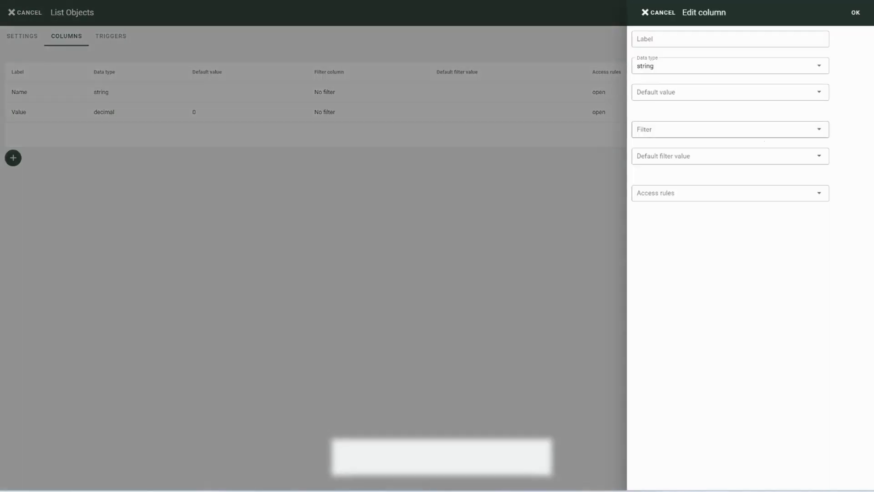
click(730, 39)
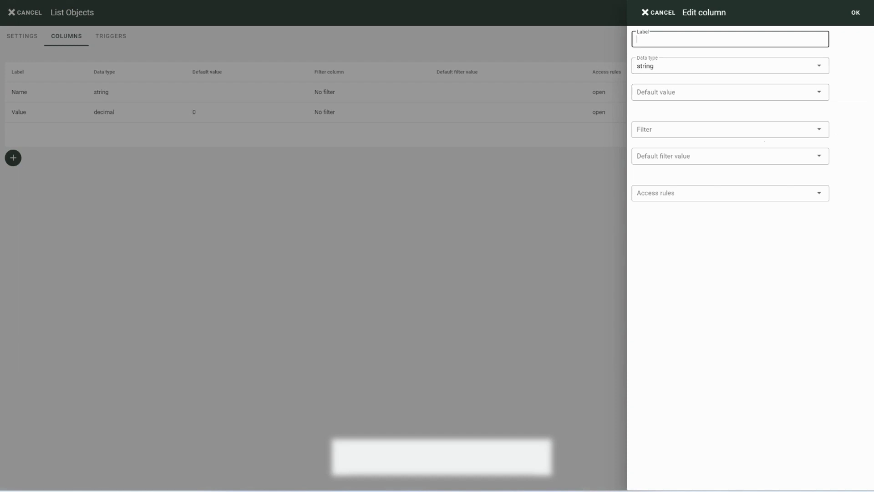
text(Date)
click(730, 66)
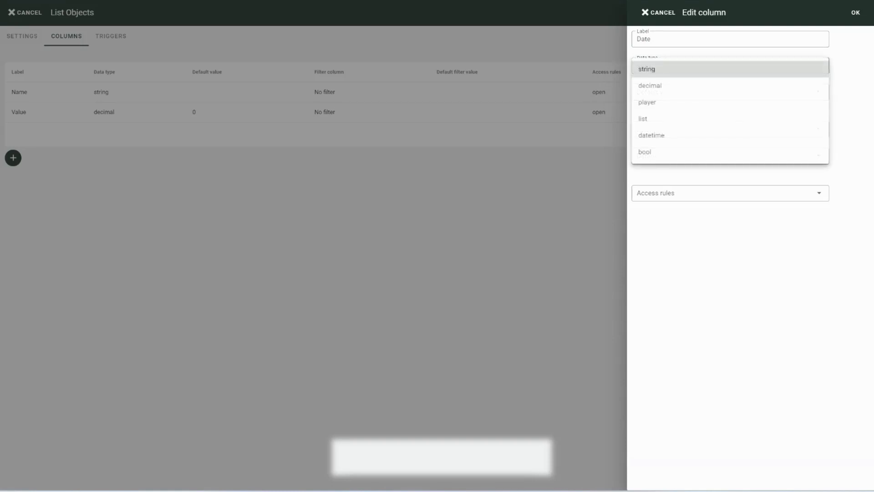
click(651, 136)
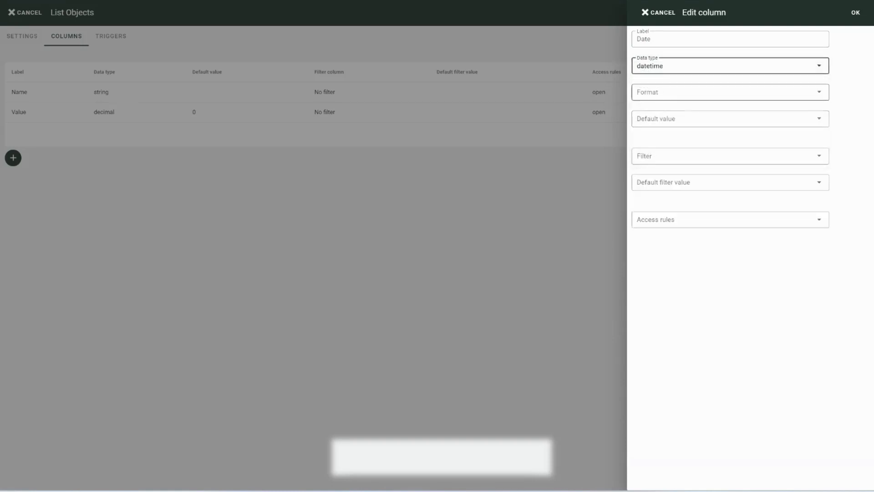
click(730, 93)
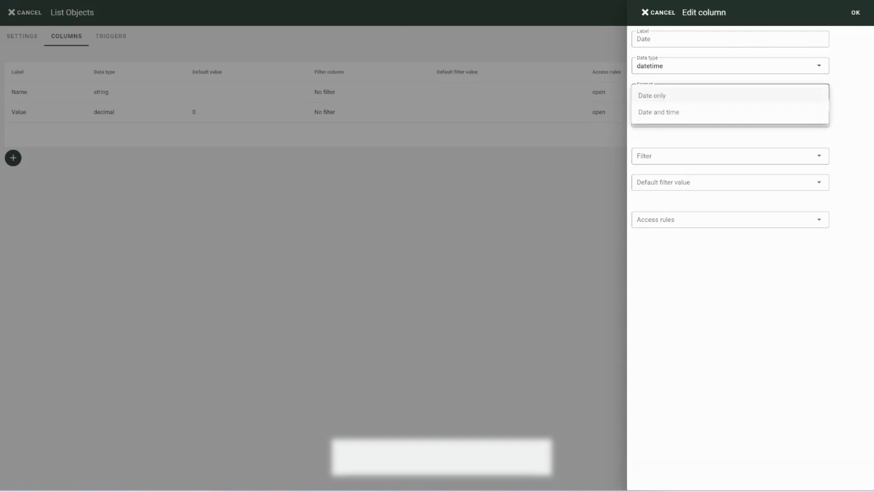
click(652, 95)
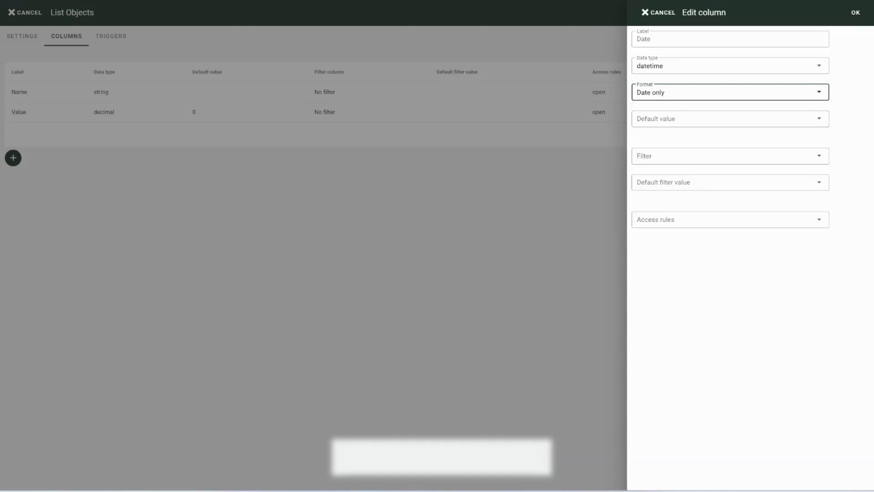
click(674, 156)
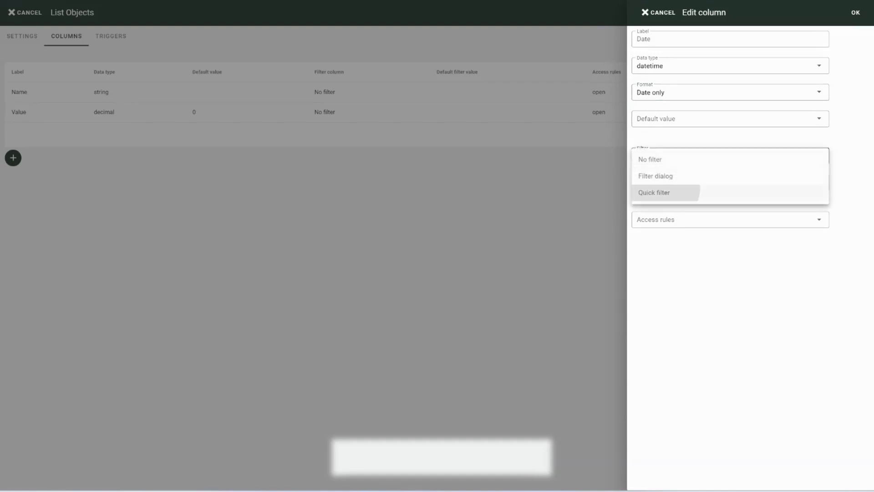
click(654, 192)
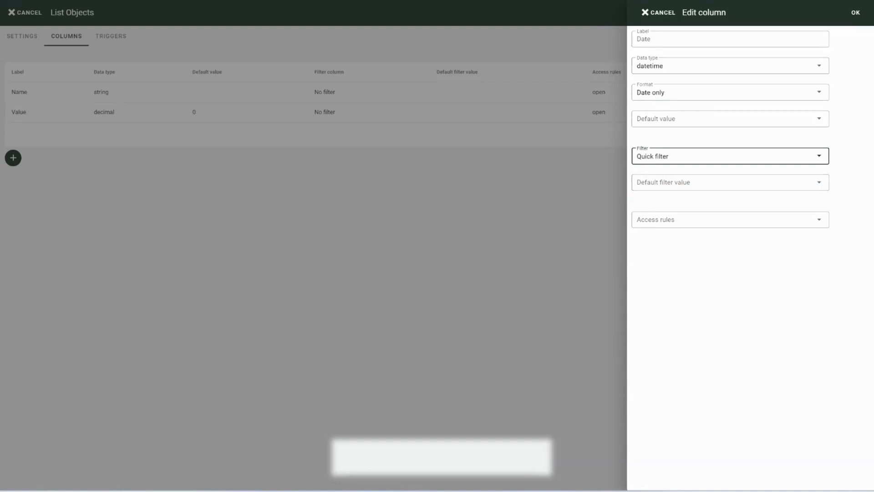
click(855, 12)
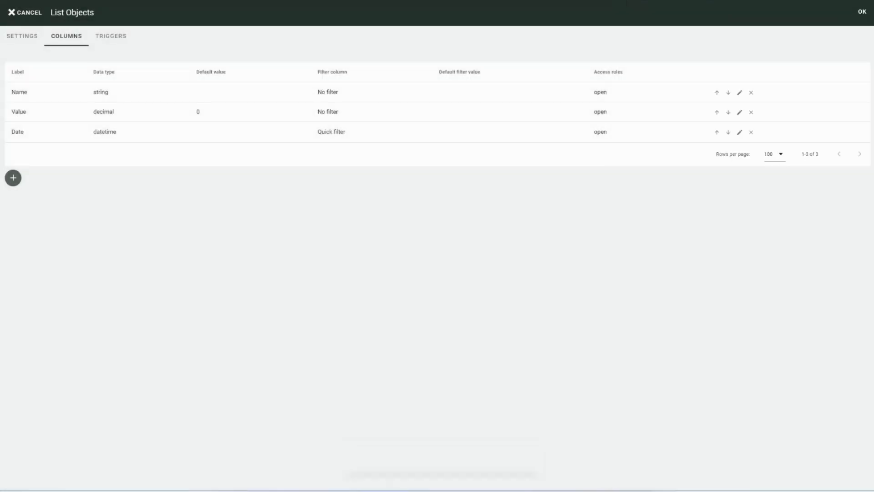
Add a column labelled Owner with the player data type, default value {current.user} and Quick filter
click(13, 178)
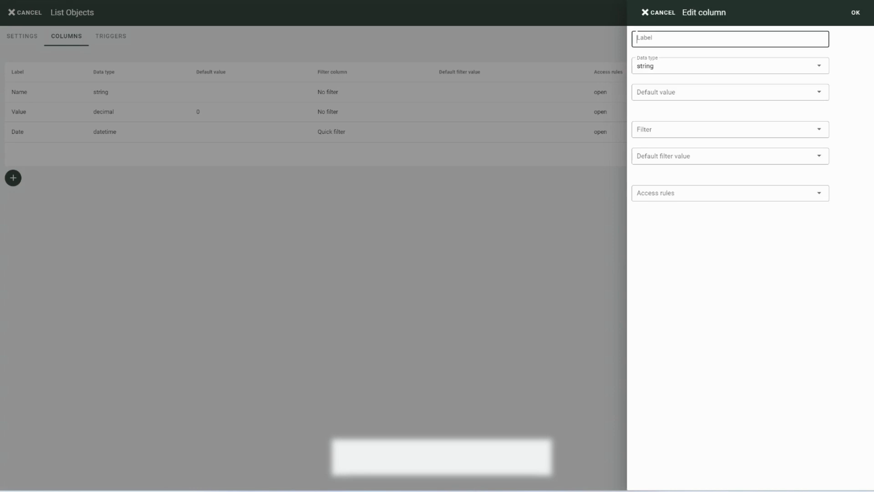
text(Owner)
click(730, 66)
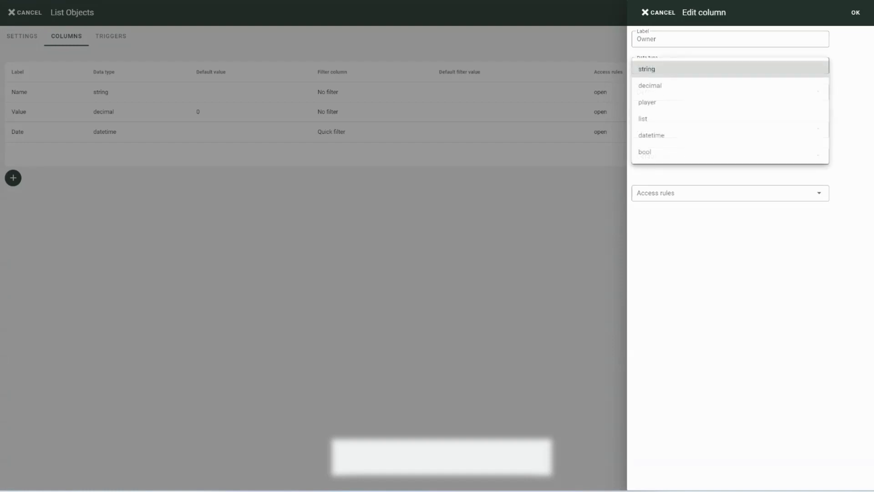
click(705, 102)
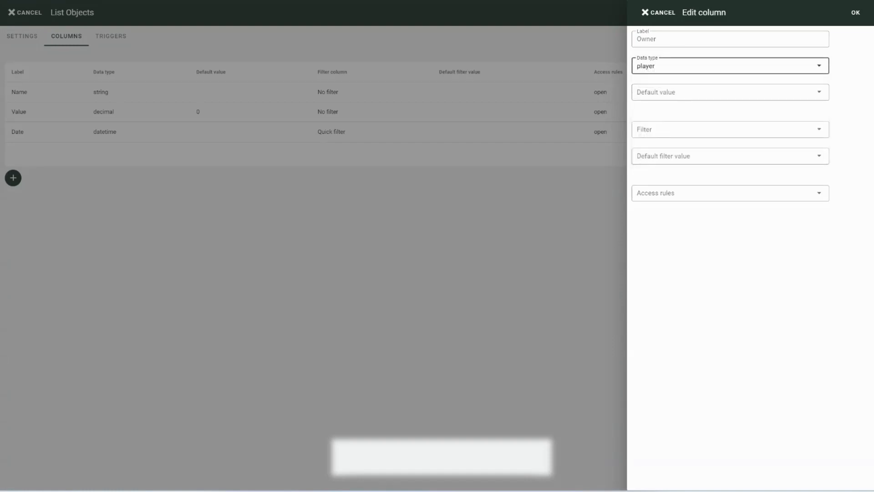
click(730, 93)
click(658, 112)
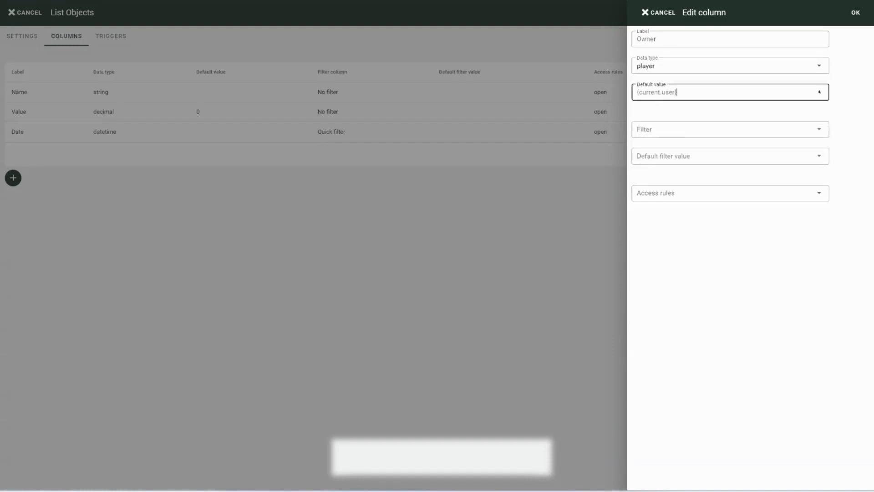
click(730, 129)
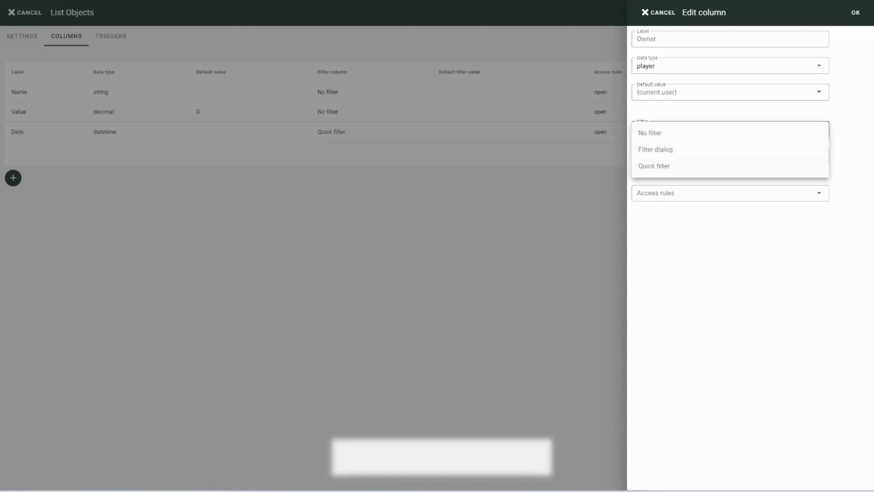
click(654, 166)
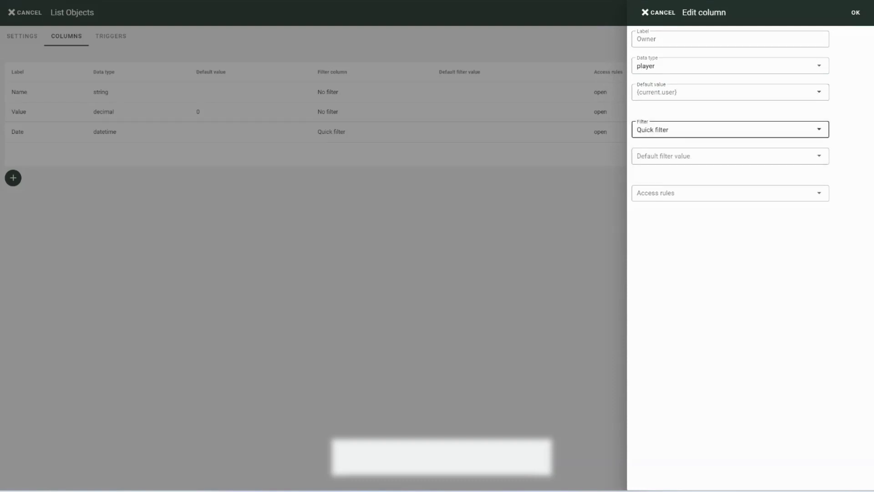
click(855, 12)
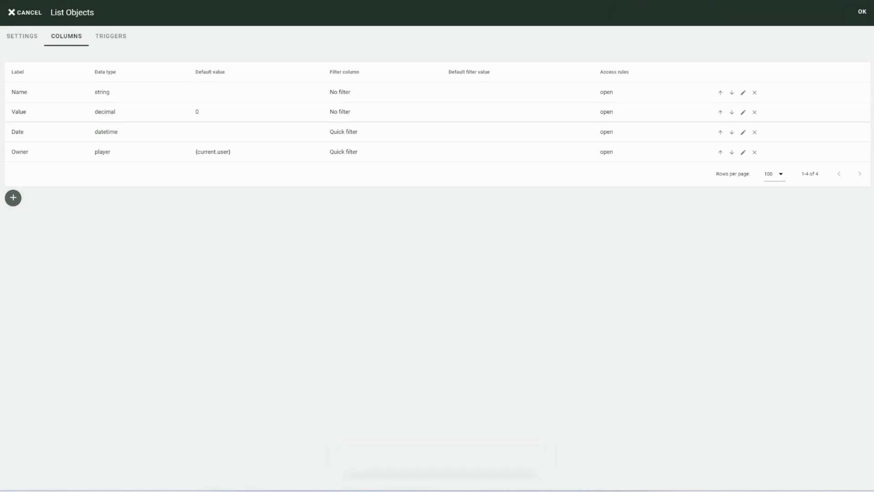
Set the Date column's default value to {current.timestamp}
click(743, 133)
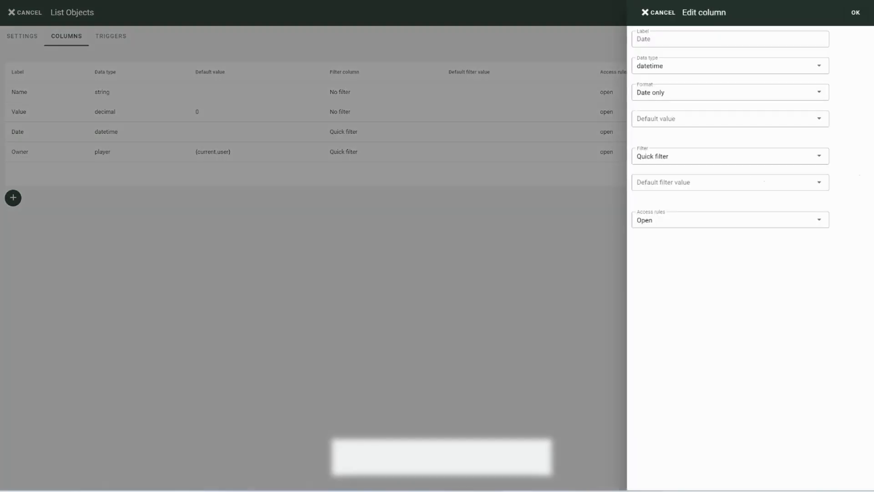
click(731, 119)
click(689, 139)
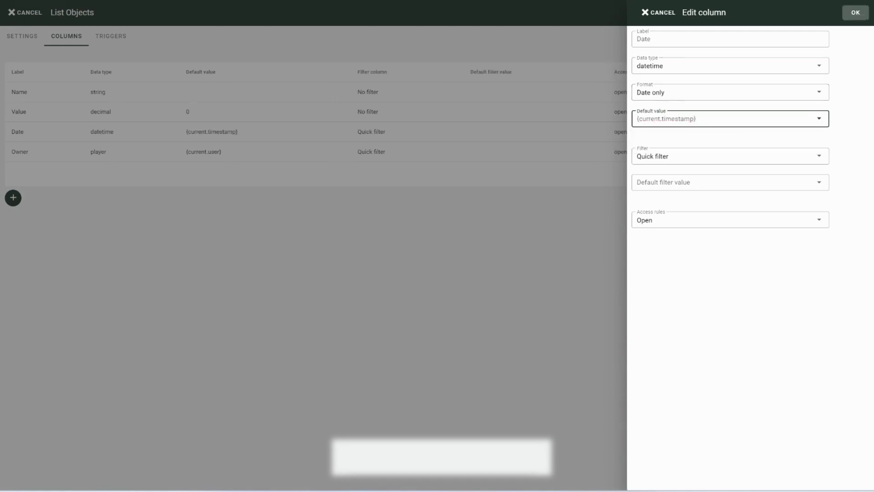
Confirm the Date column edit and start a new column labelled Status with the list data type
click(855, 13)
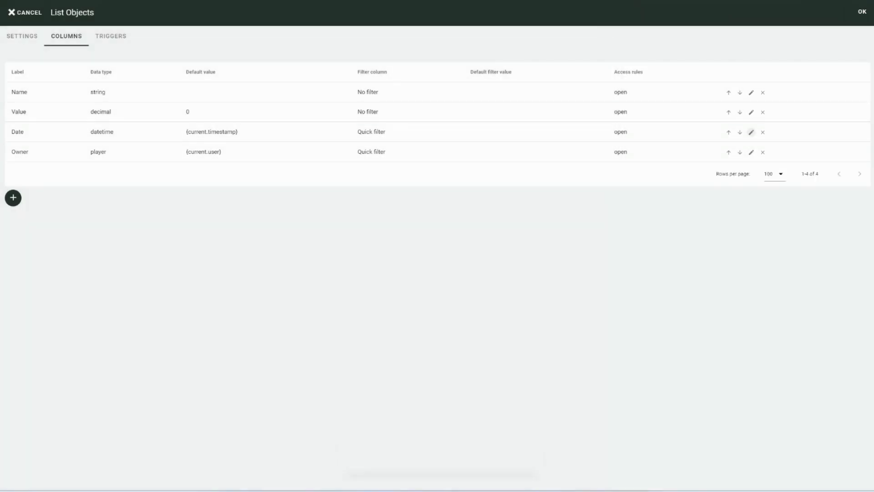
click(13, 197)
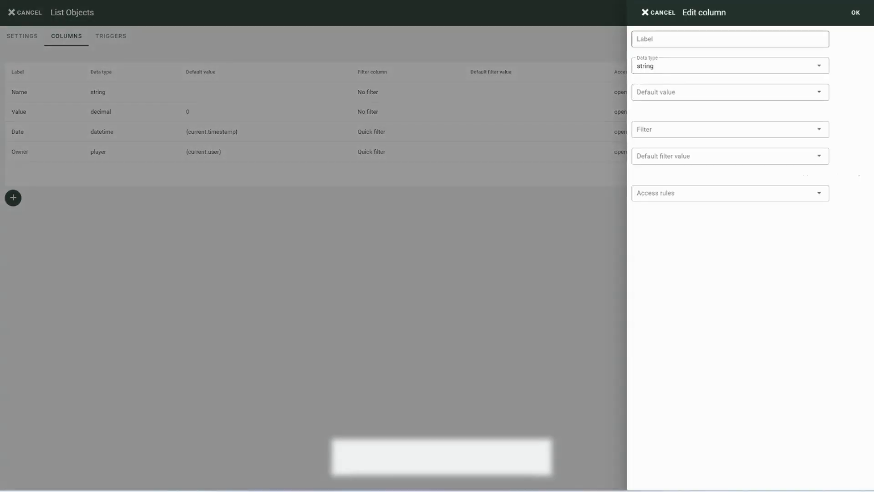
text(Status)
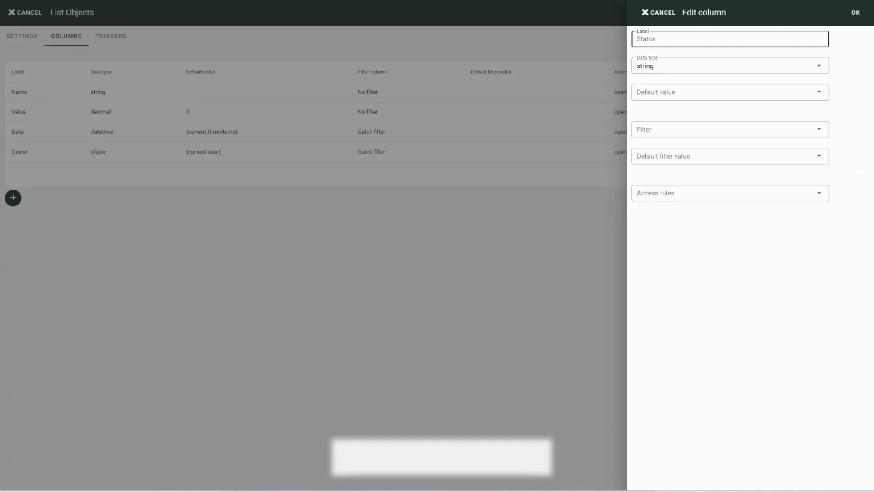
click(730, 66)
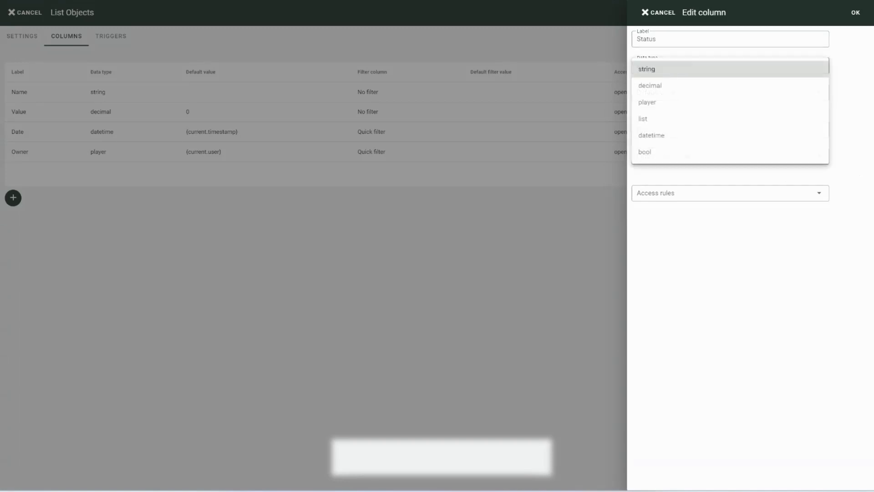
click(643, 119)
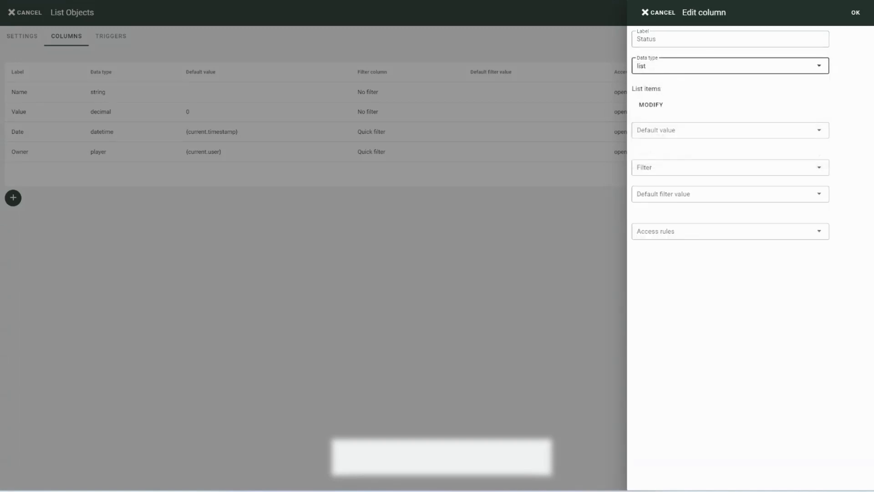
Add a list item named Open with the color yellow to the Status column's options
click(650, 104)
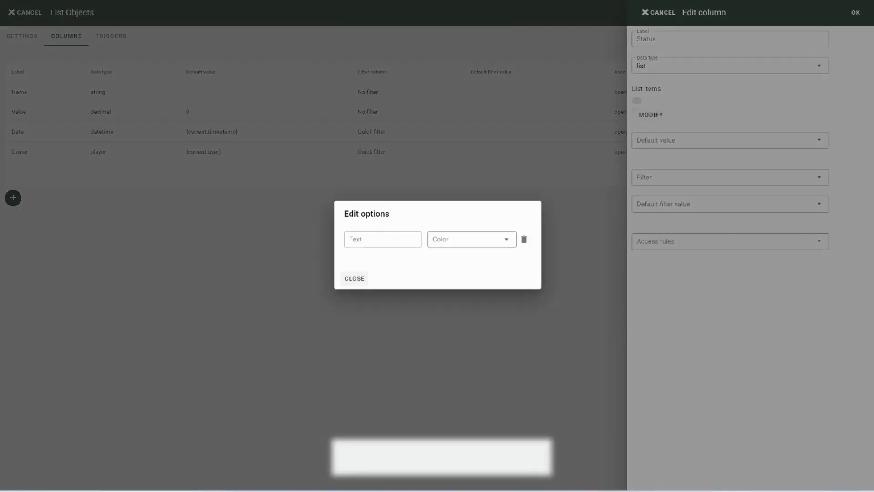
text(L)
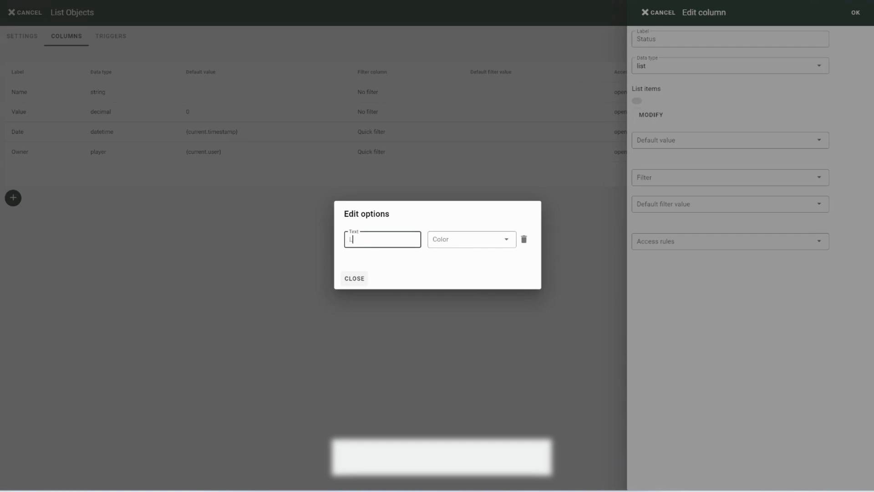
text(Open)
key(Tab)
click(472, 228)
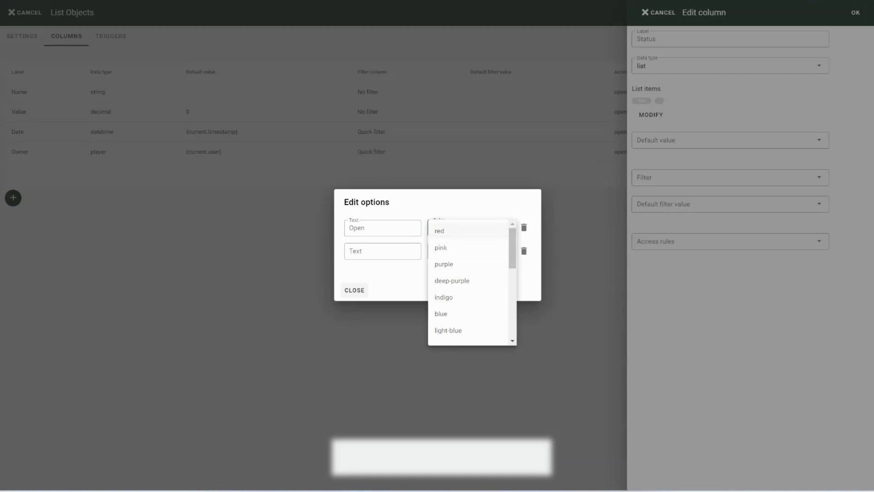
key(y)
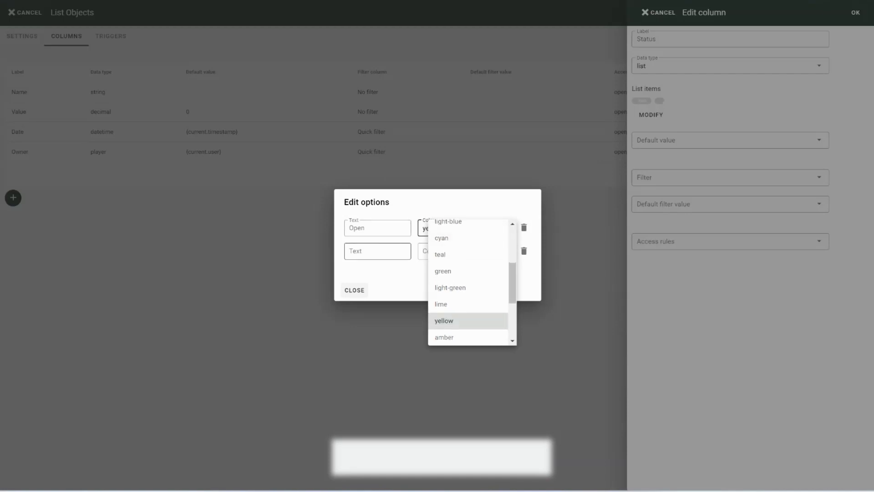
key(Return)
key(Tab)
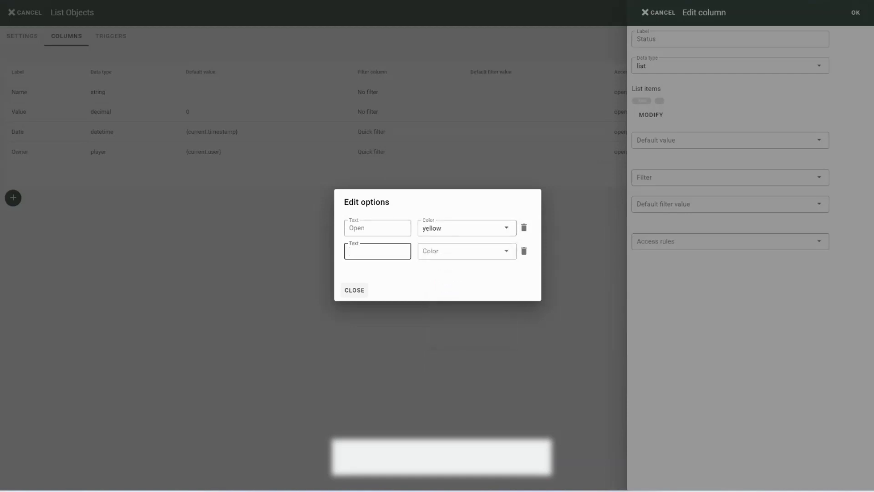
Add a second Status list item named Sold with the color green
text(Sold)
key(Tab)
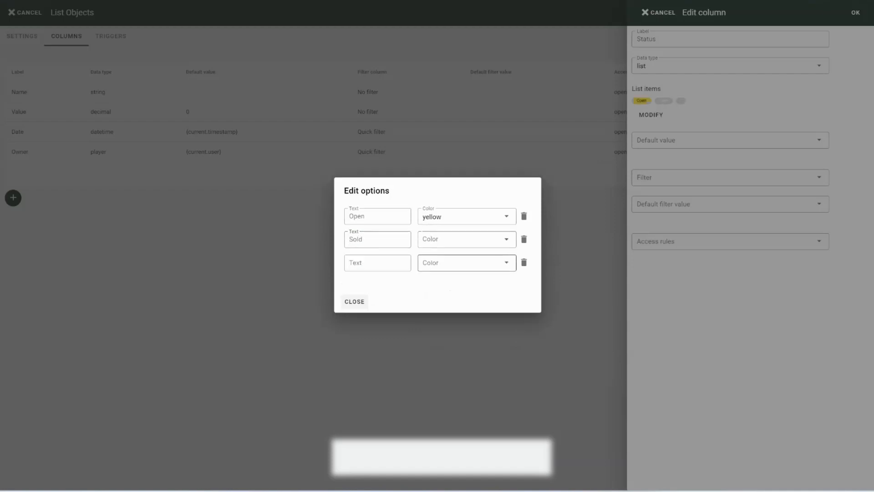
click(448, 241)
key(g)
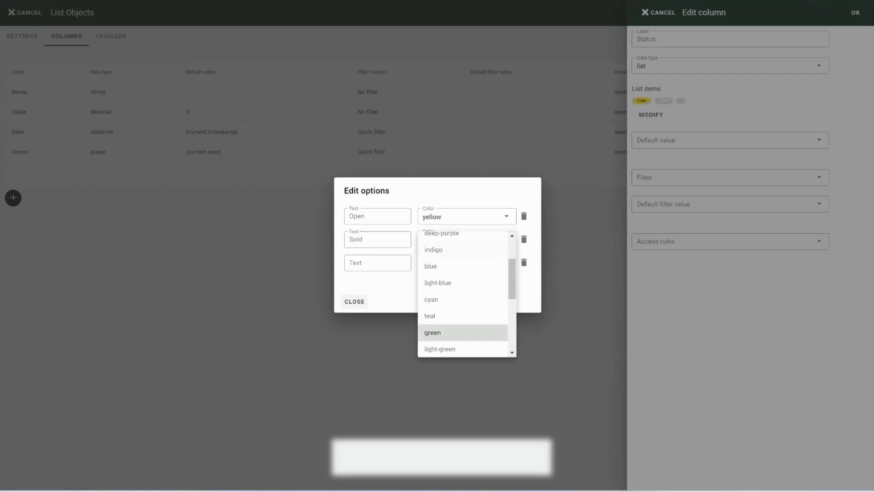
key(Return)
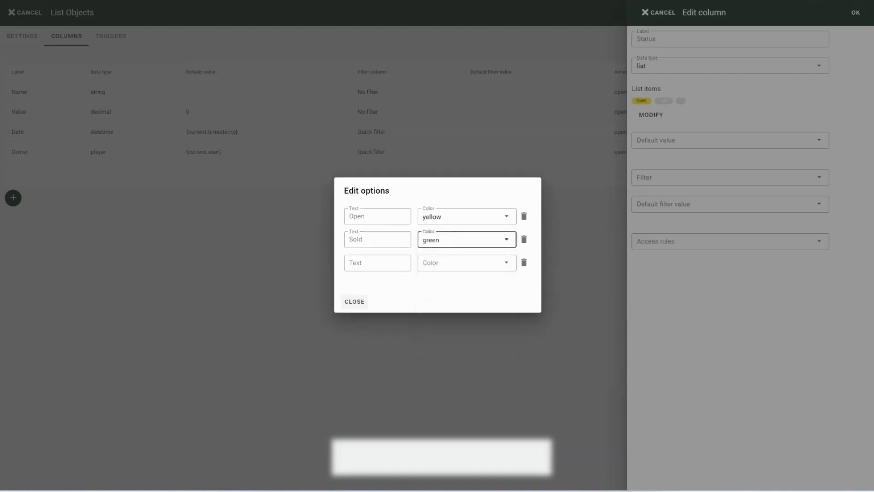
Add a third Status list item named Lost with the color red and close the options
click(377, 262)
text(Lo)
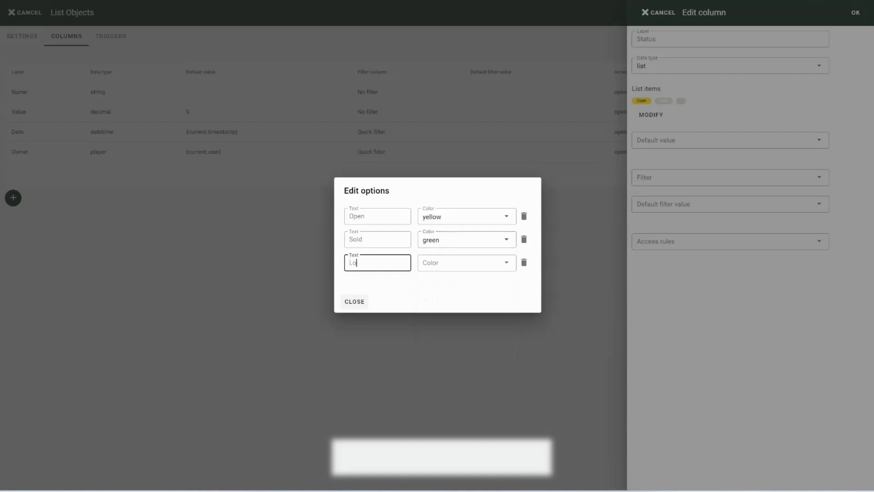
text(st)
key(Tab)
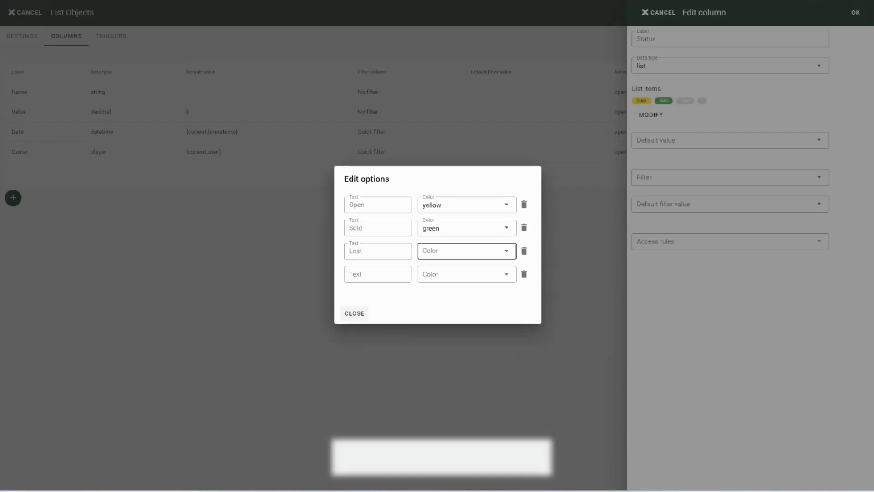
key(Down)
key(Return)
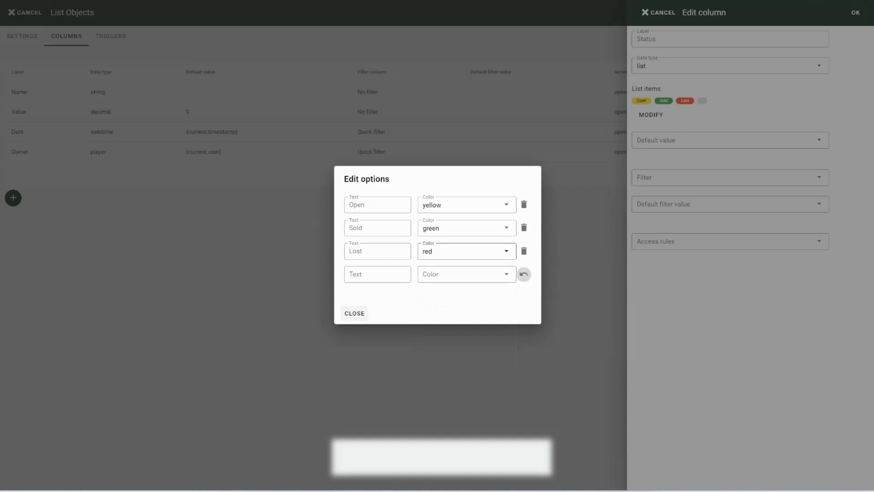
click(354, 314)
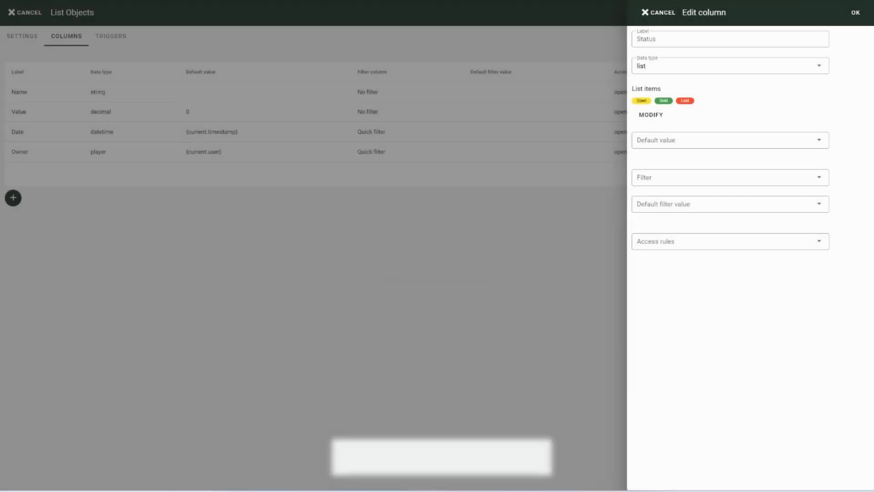
Save the Status column with default value Open and Quick filter, and move the Date column below Owner
click(730, 140)
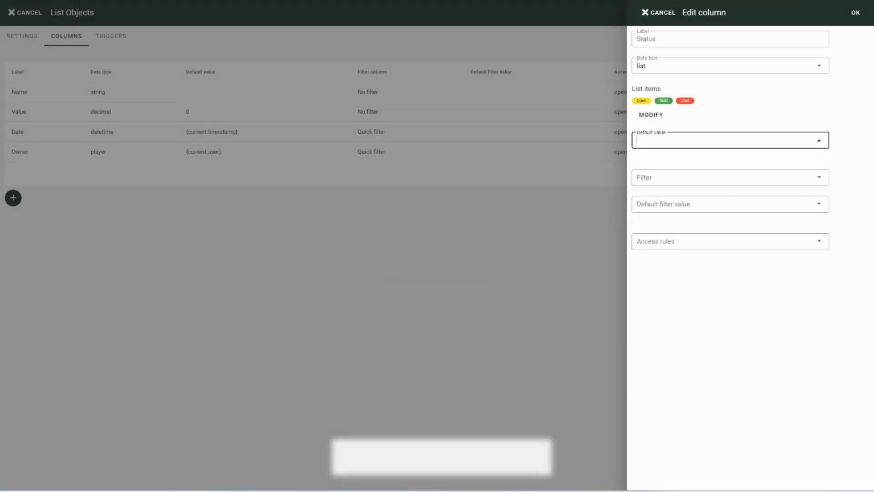
text(Open)
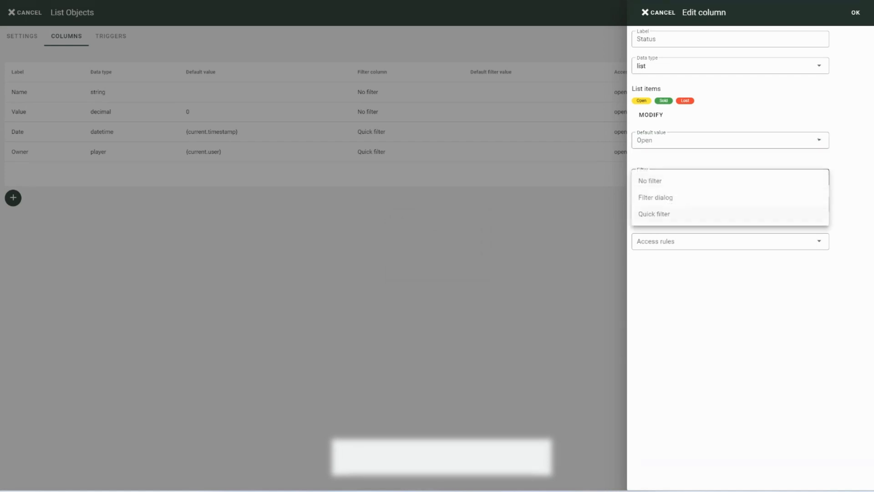
click(654, 214)
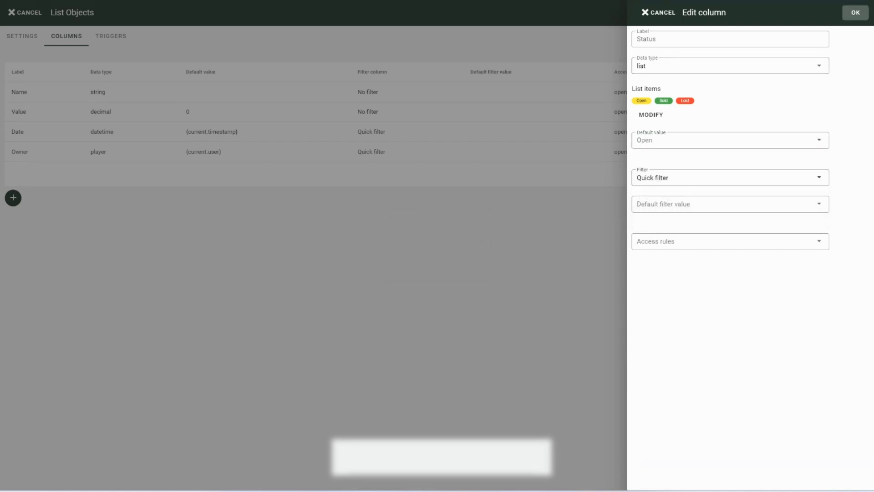
click(855, 13)
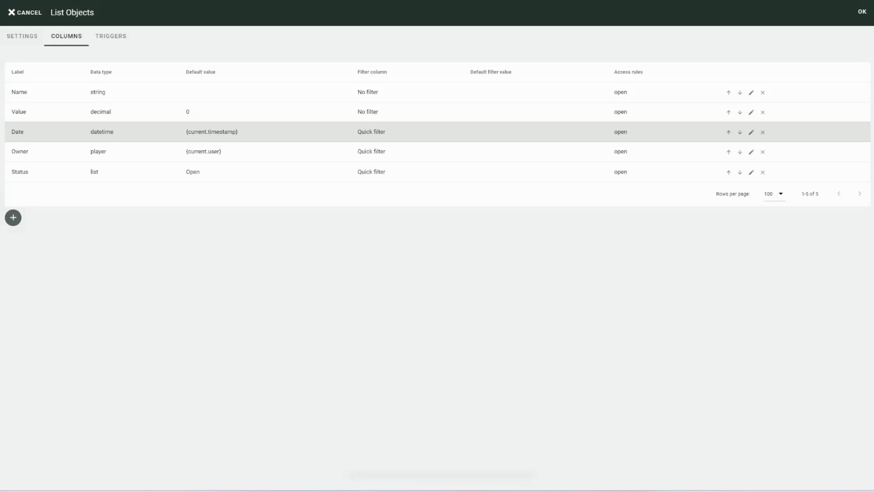
click(739, 132)
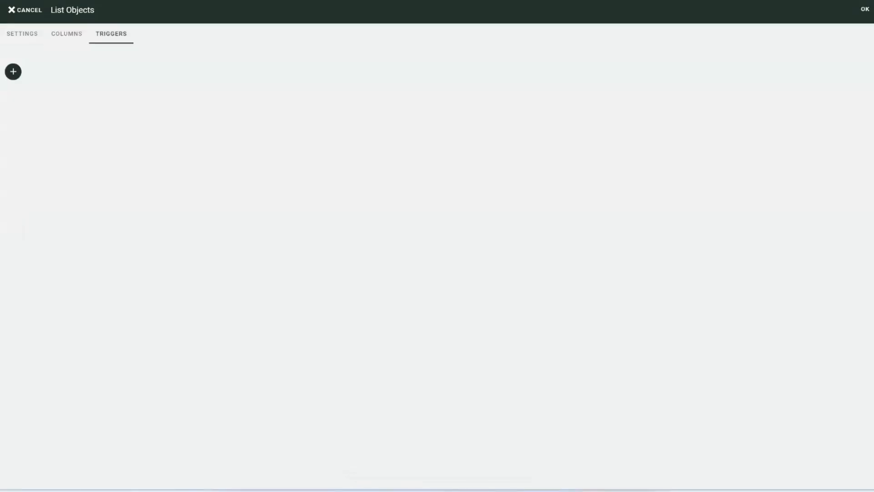
Create a trigger for the Sales object with a filter condition of Value Greater than 100
click(13, 72)
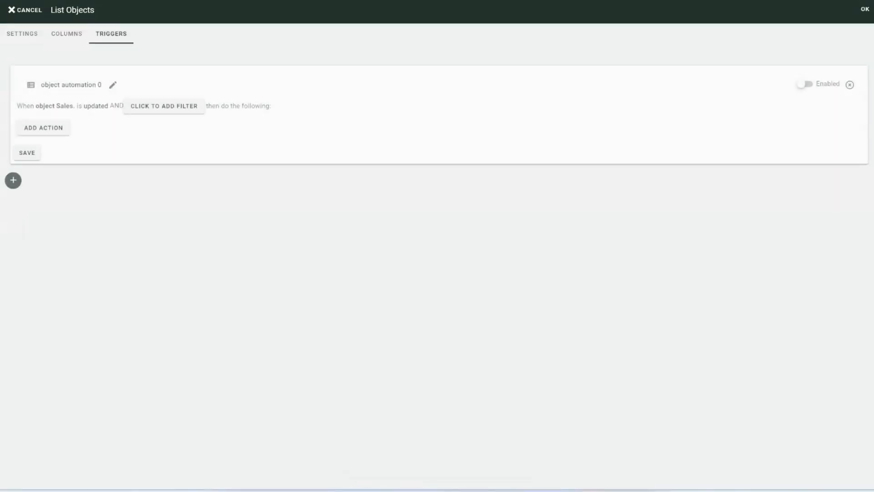
click(164, 105)
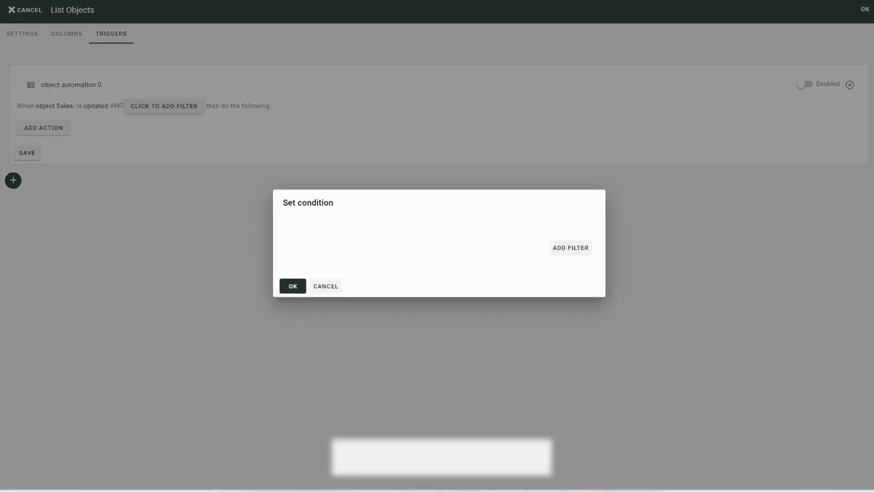
click(570, 247)
click(347, 220)
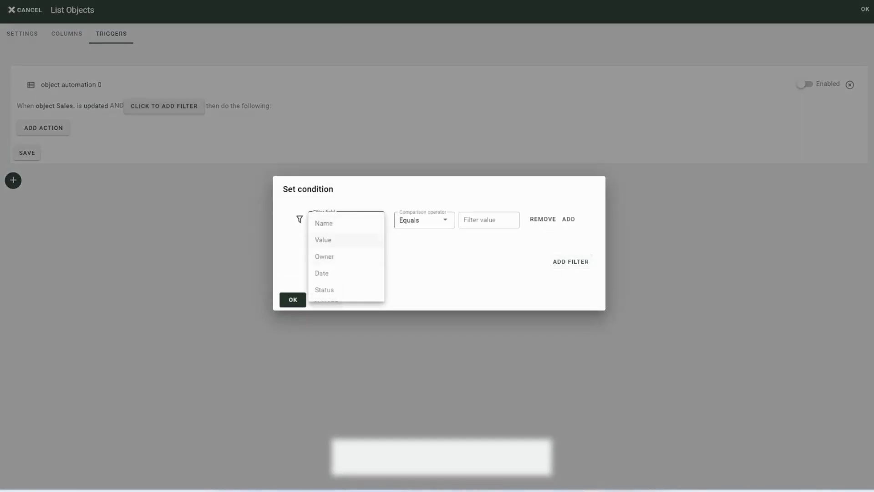
click(323, 240)
click(423, 220)
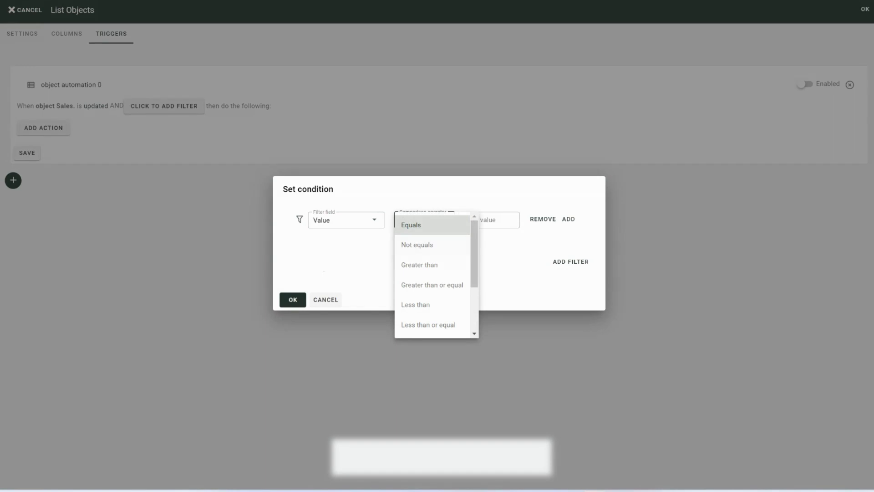
click(419, 265)
click(488, 220)
text(1)
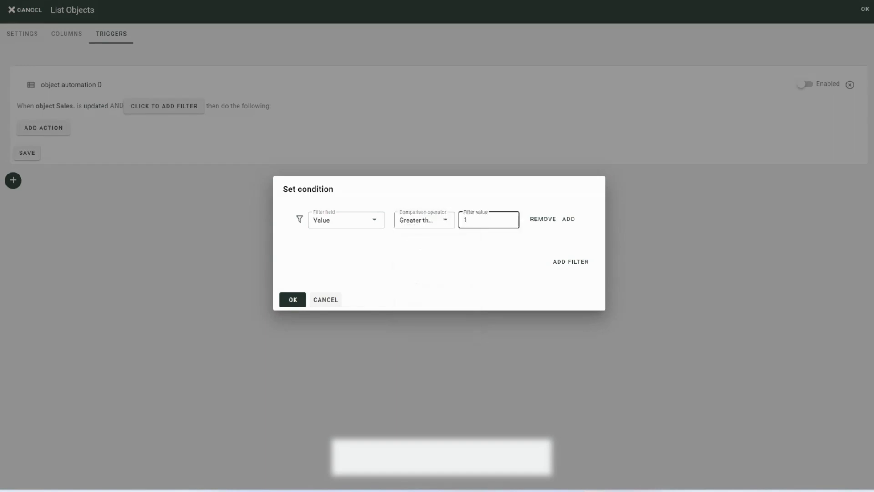
text(00)
Add a second filter requiring Status Equals Sold and confirm the trigger condition
click(570, 261)
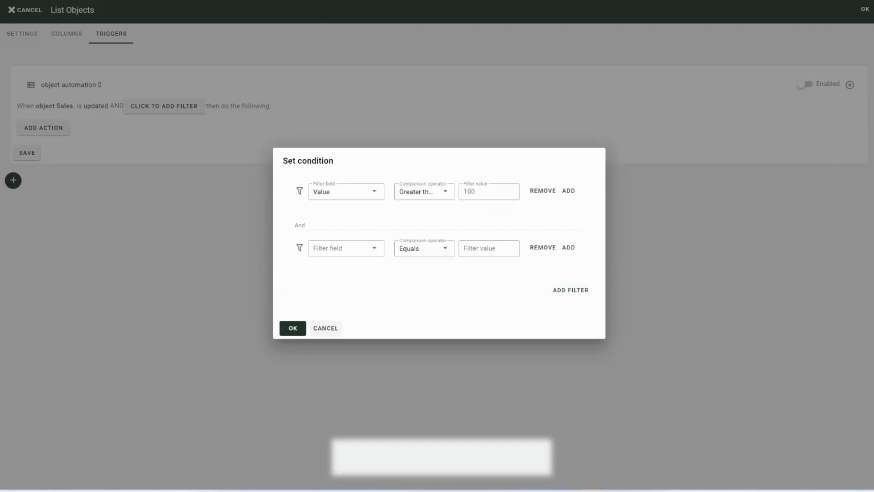
click(345, 248)
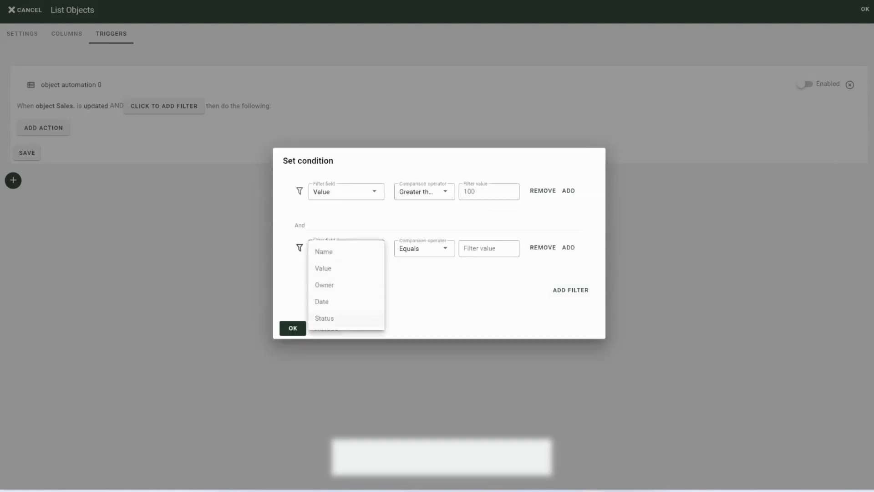
click(324, 317)
click(423, 248)
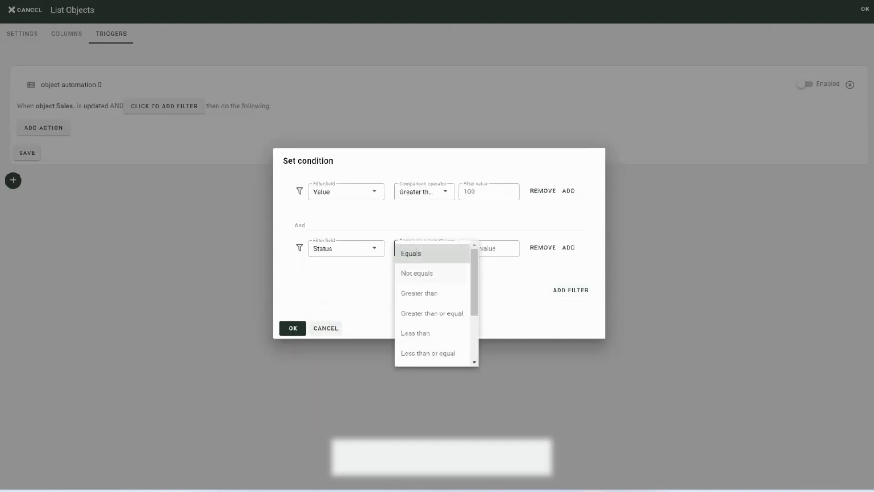
click(414, 253)
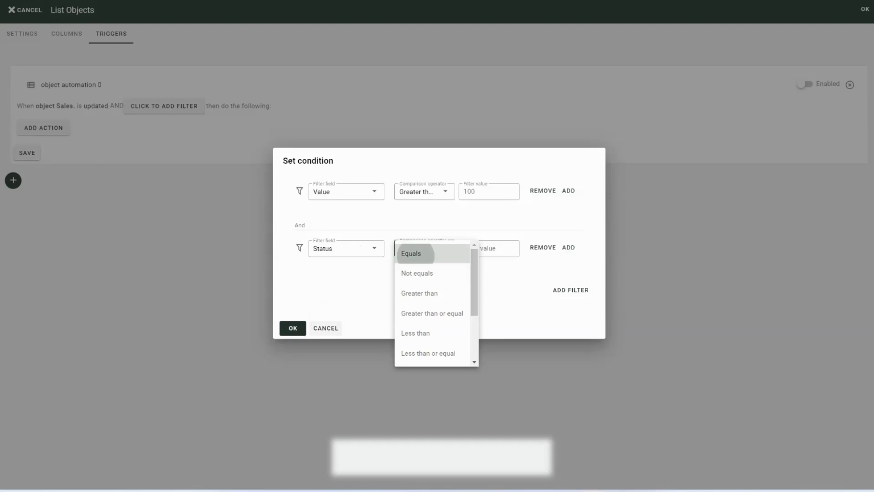
click(489, 248)
text(Sold)
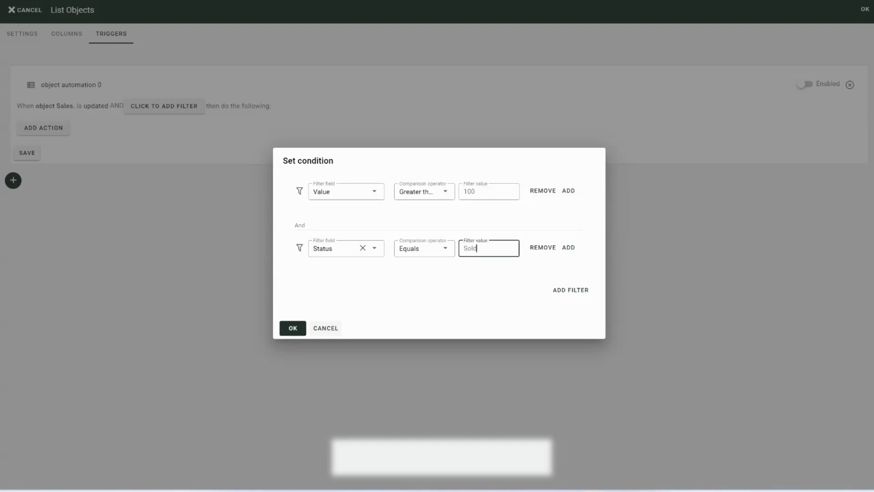
click(293, 328)
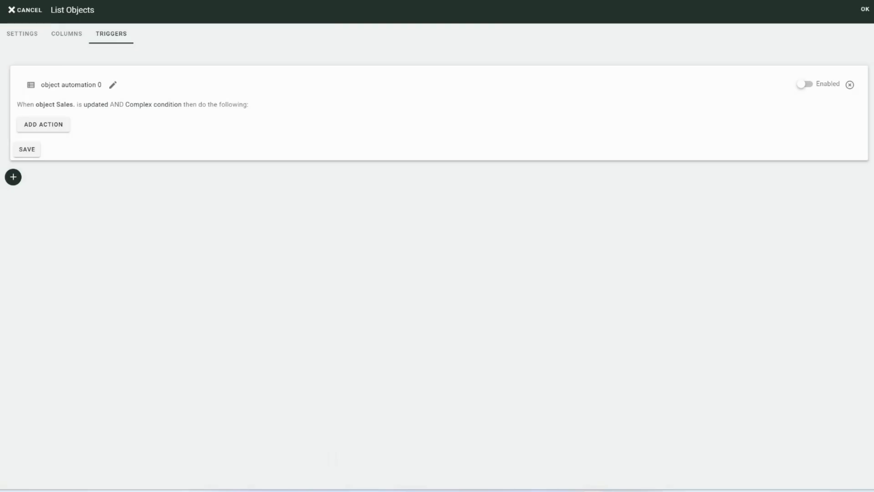
Add a point action to the trigger with score series Points and Owner as the player
right_click(55, 130)
click(54, 129)
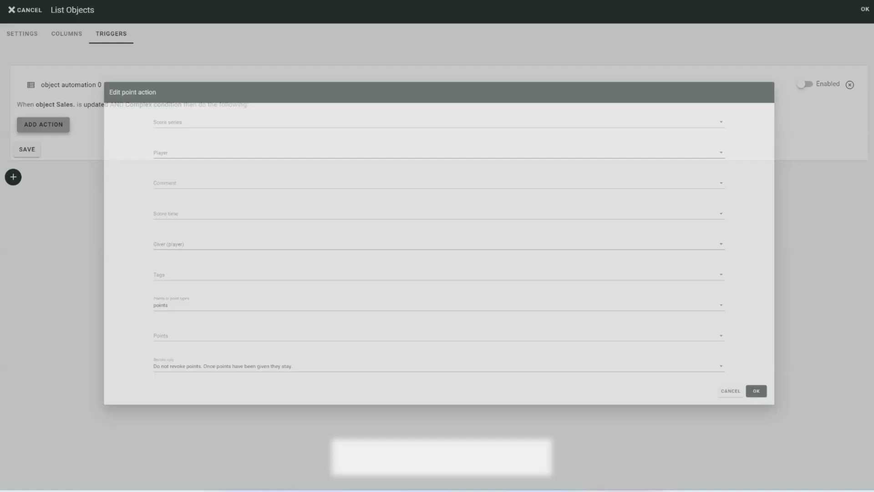
click(109, 87)
click(110, 95)
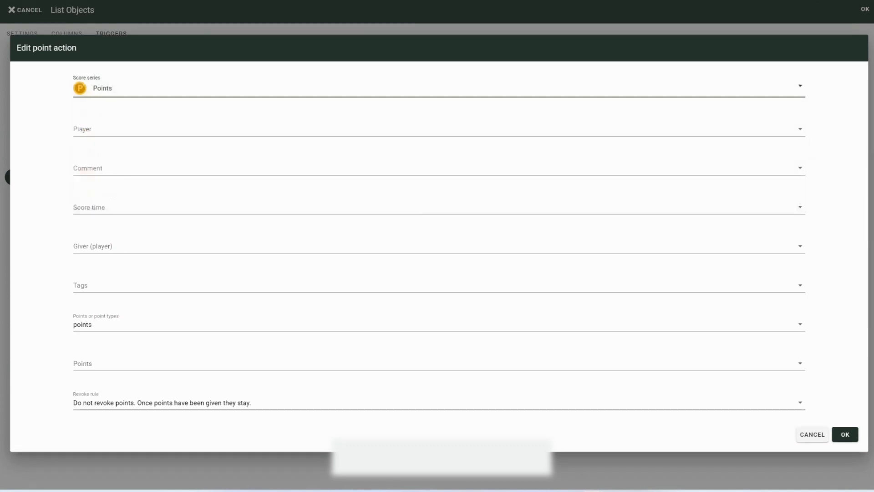
click(109, 129)
click(109, 189)
Set the action's comment to Name and score time to Date, leaving giver and tags empty
click(110, 168)
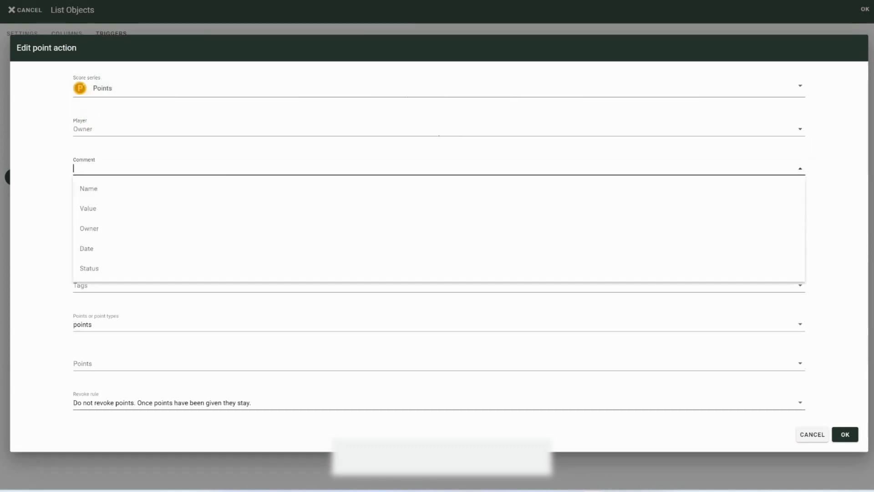
right_click(94, 187)
click(94, 187)
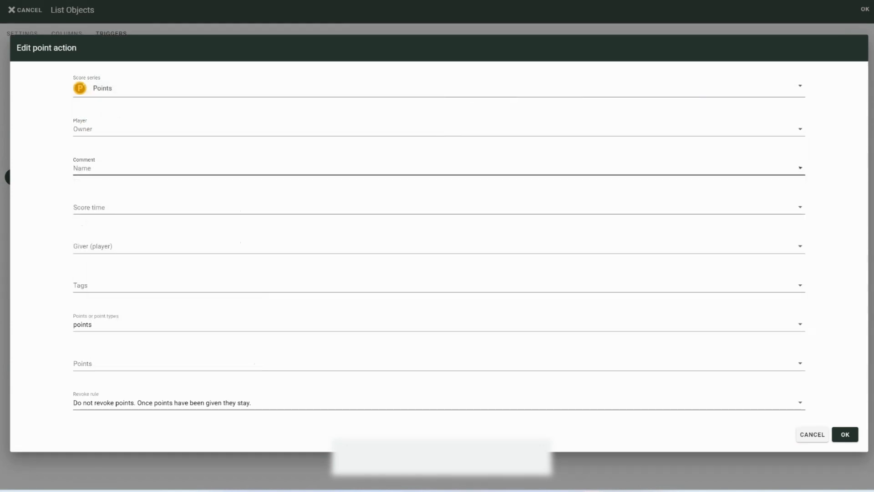
click(109, 207)
click(109, 287)
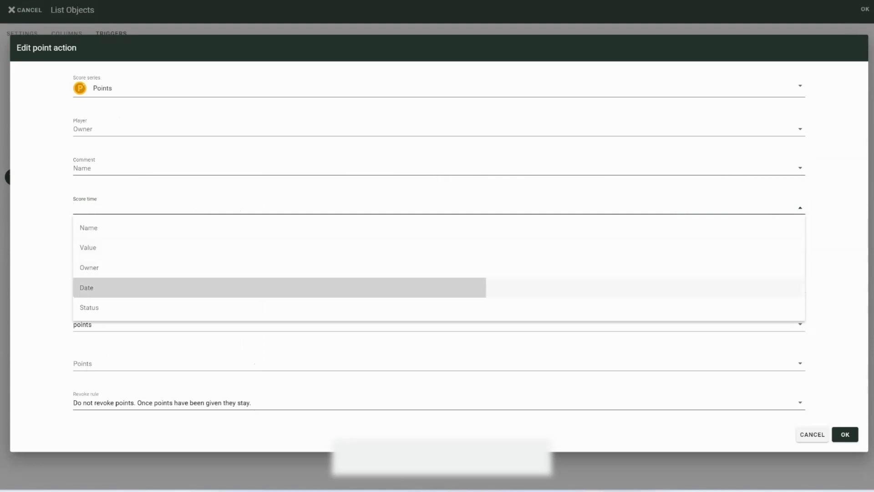
click(109, 246)
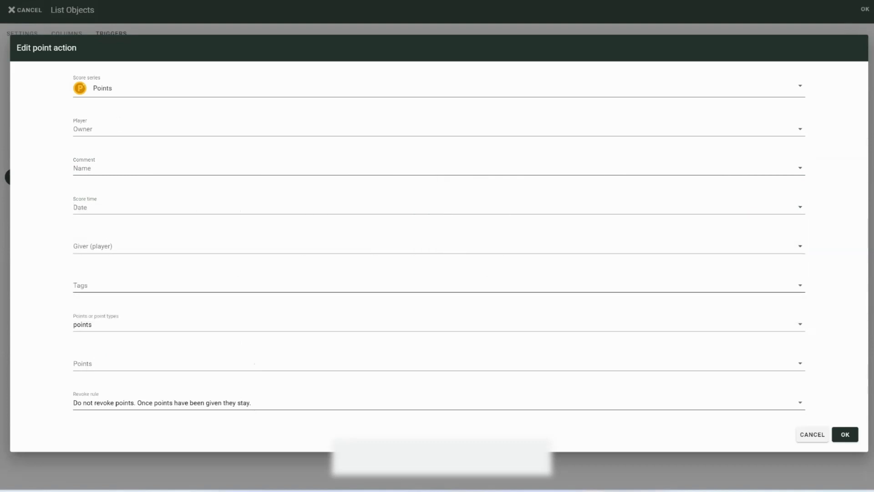
click(109, 286)
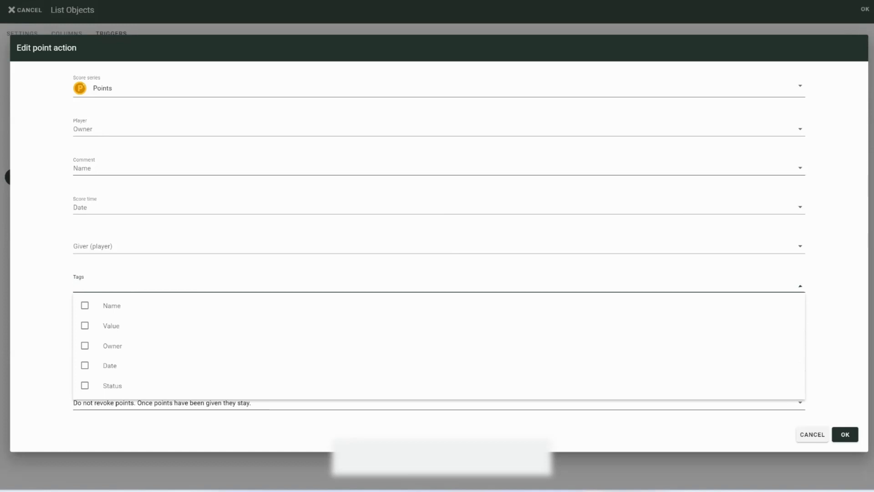
key(Escape)
Keep the points option for the action and set the points awarded to 100
click(110, 324)
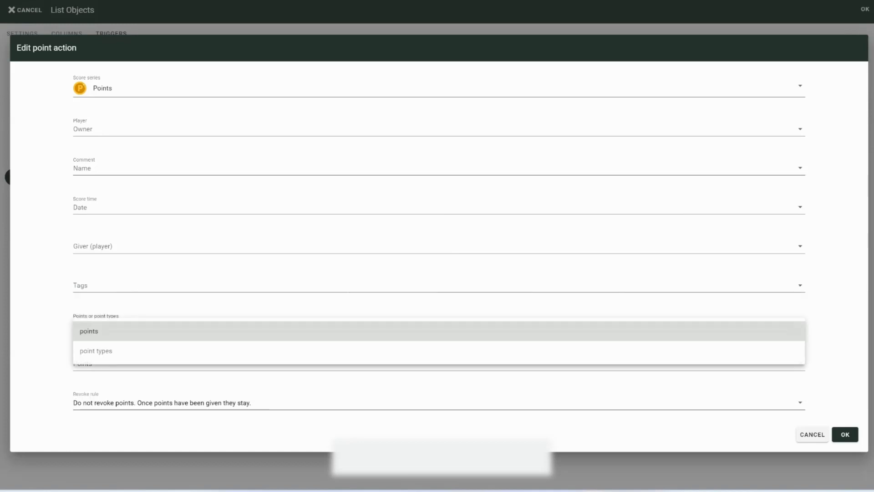
click(96, 330)
click(110, 364)
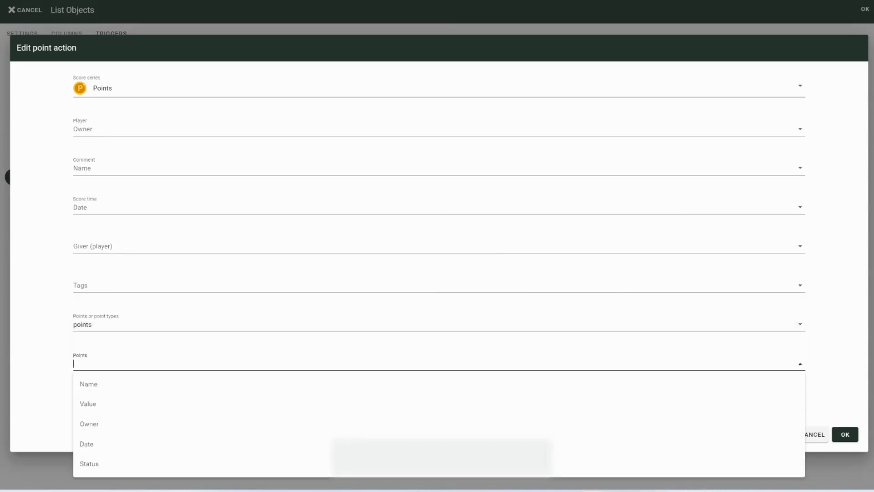
key(Escape)
click(110, 364)
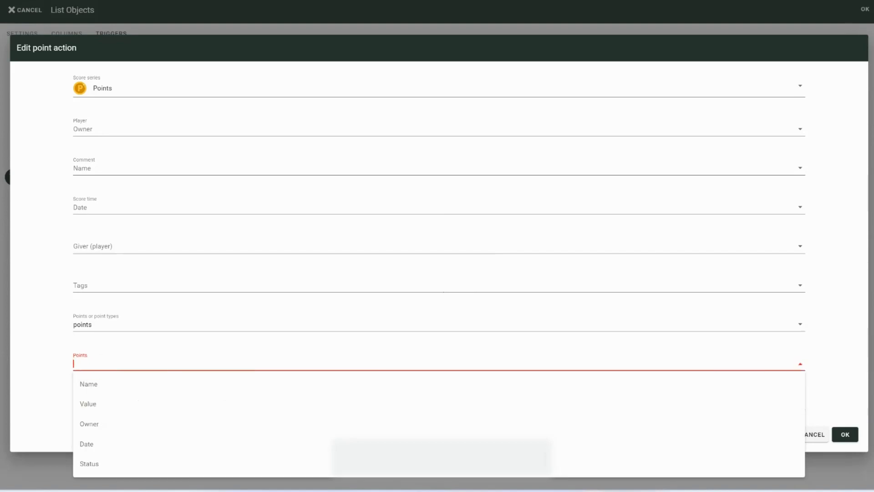
text(100)
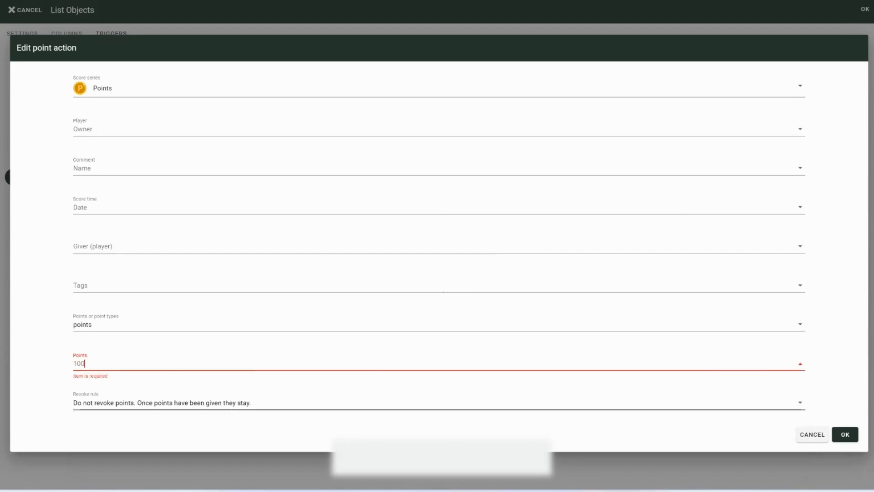
Set the rule to revoke and re-add points when score, point type, player, tags or point time change, and save the action and trigger
click(137, 403)
click(137, 450)
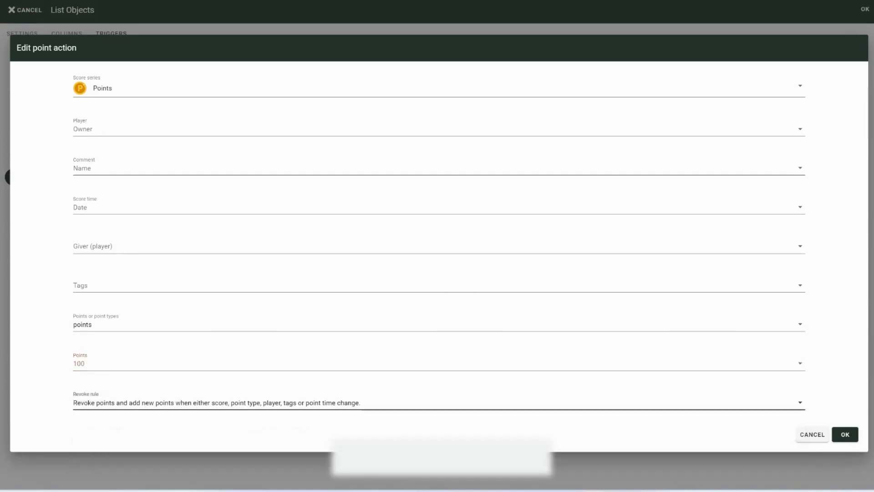
click(845, 434)
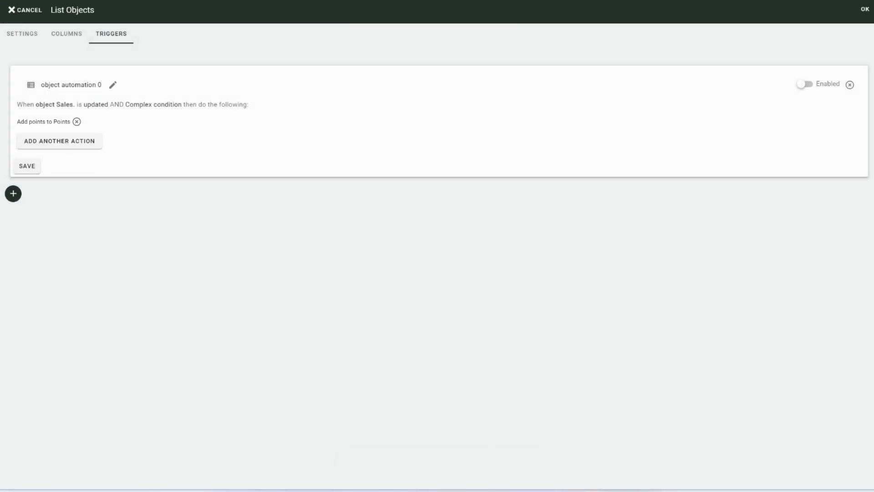
click(26, 166)
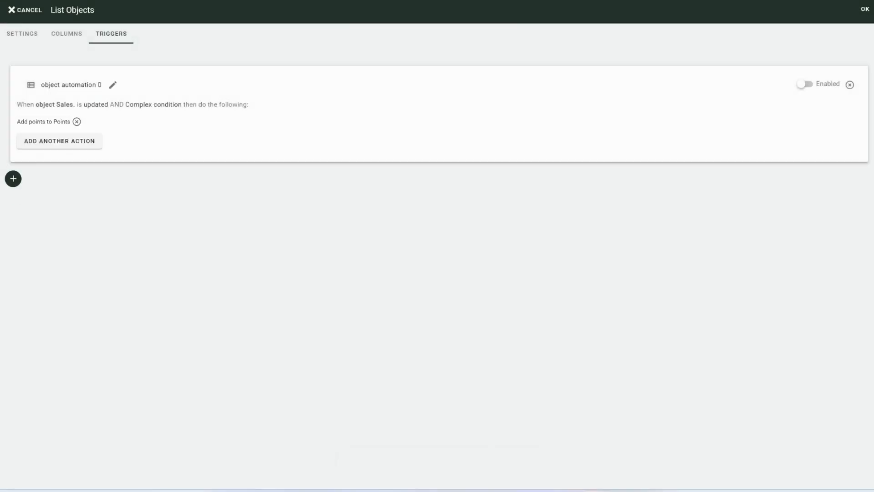
Rename the trigger as "When Value greater than 100 -> 20p", save it and enable it
click(112, 84)
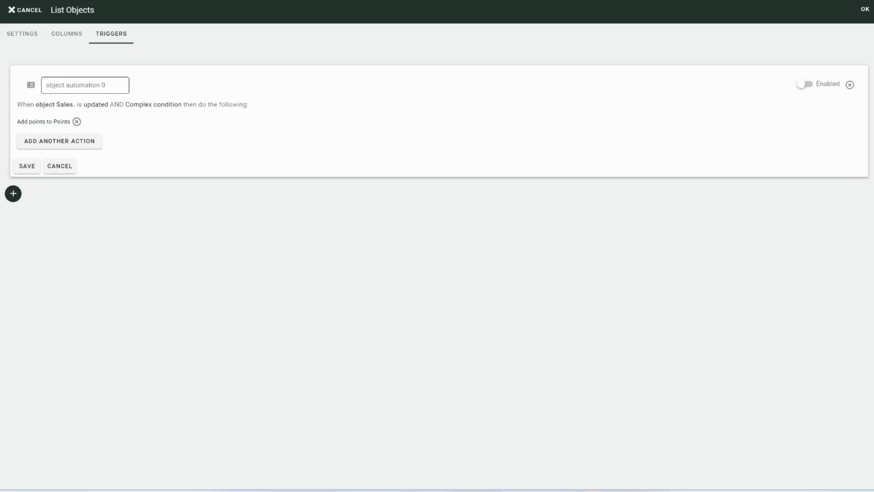
key(ctrl+a)
text(Value greater than 100 -> 20p)
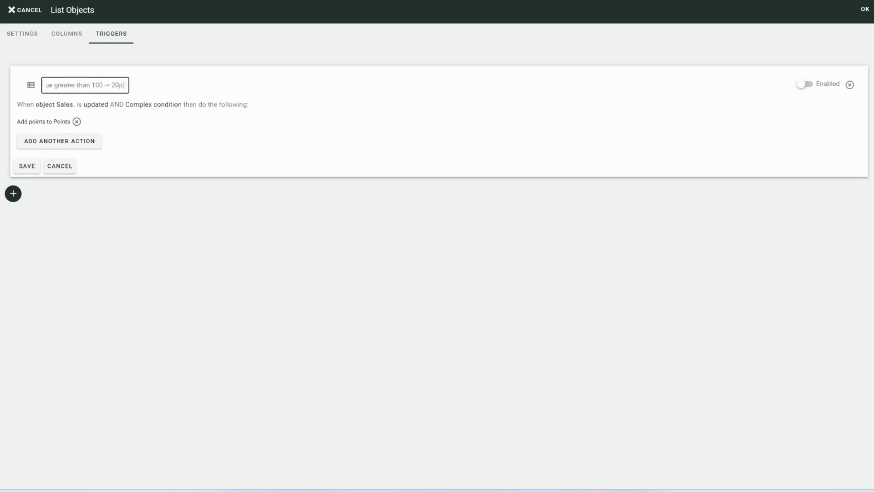
key(ctrl+a)
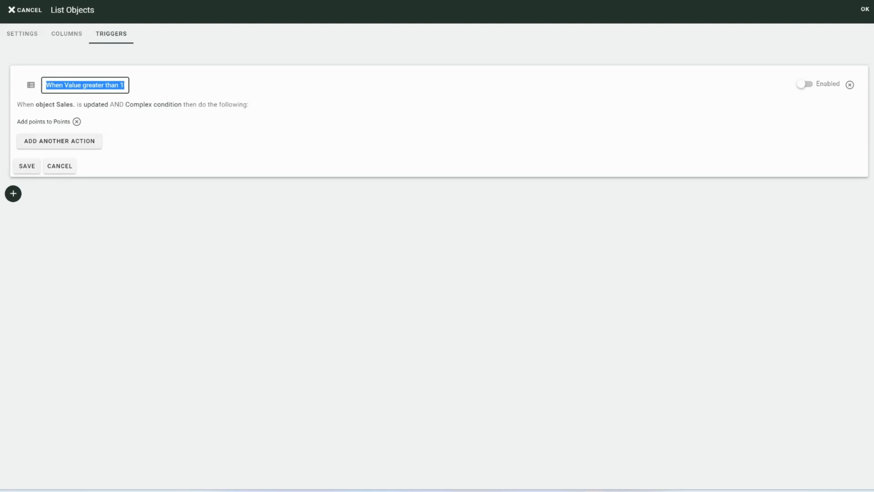
click(26, 166)
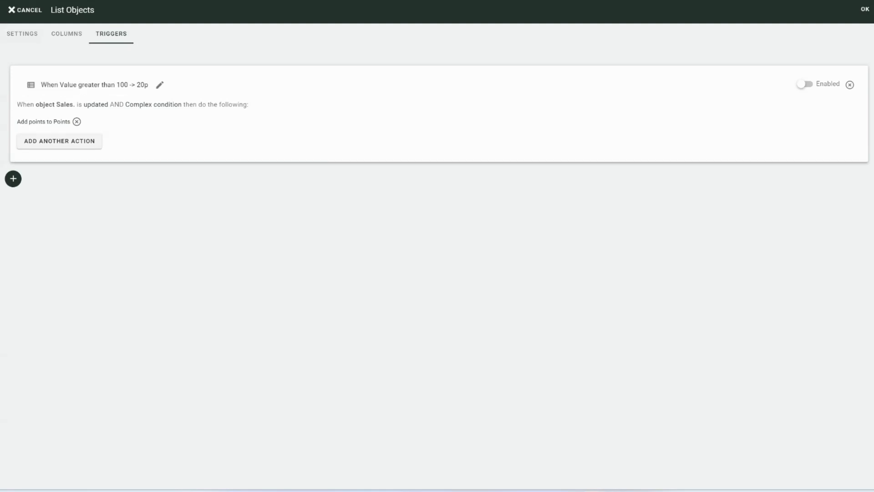
click(805, 84)
Create a second Sales trigger with a condition comparing Value to 100 using the "Less than ..." operator
click(13, 179)
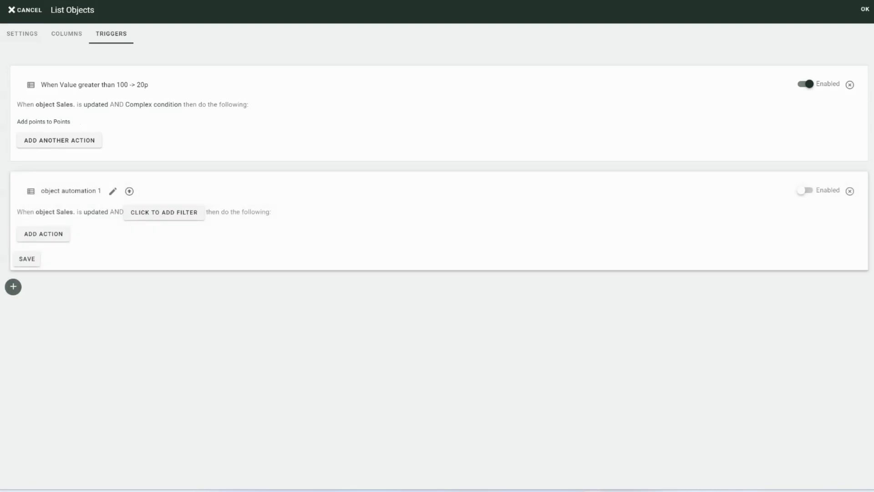
click(164, 213)
click(571, 247)
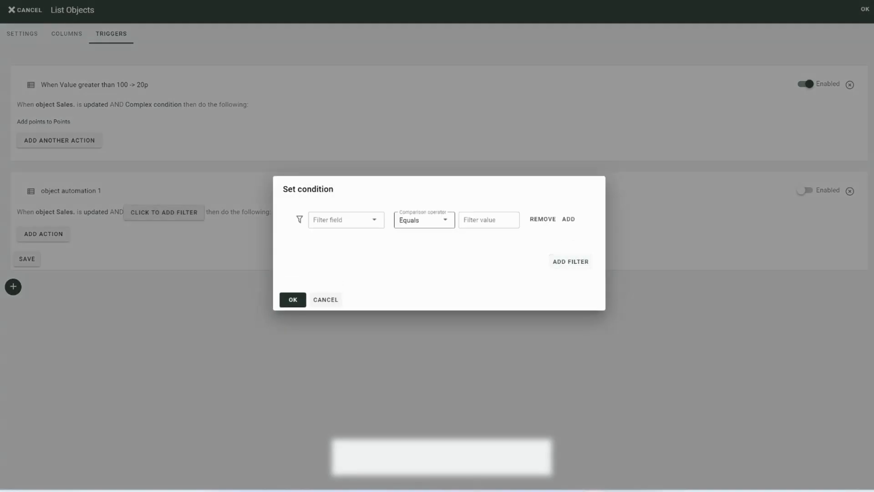
click(341, 219)
click(323, 239)
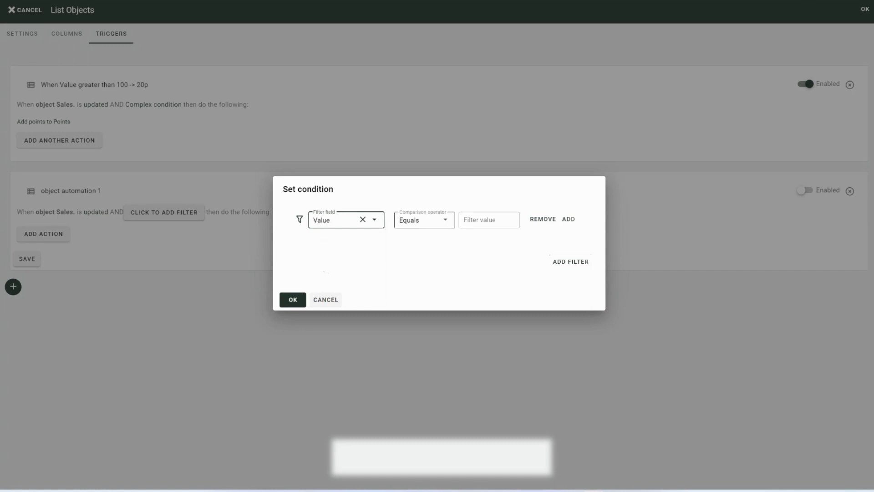
click(423, 220)
click(427, 325)
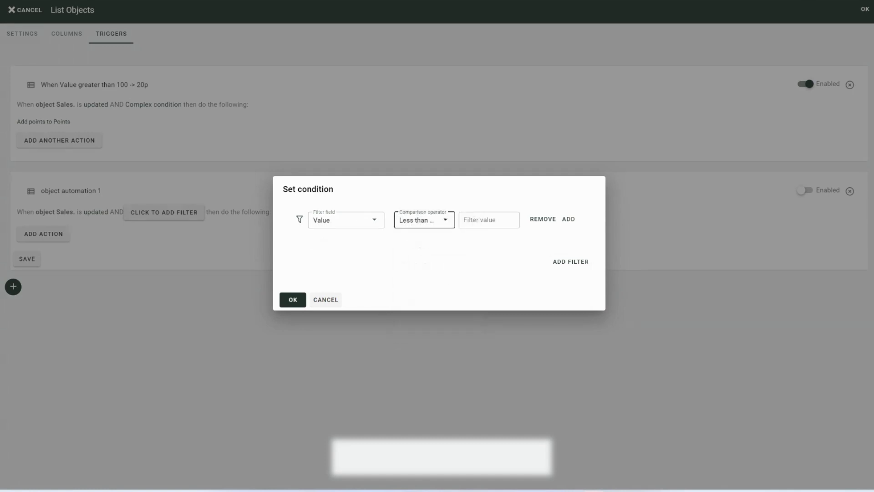
click(489, 220)
text(100)
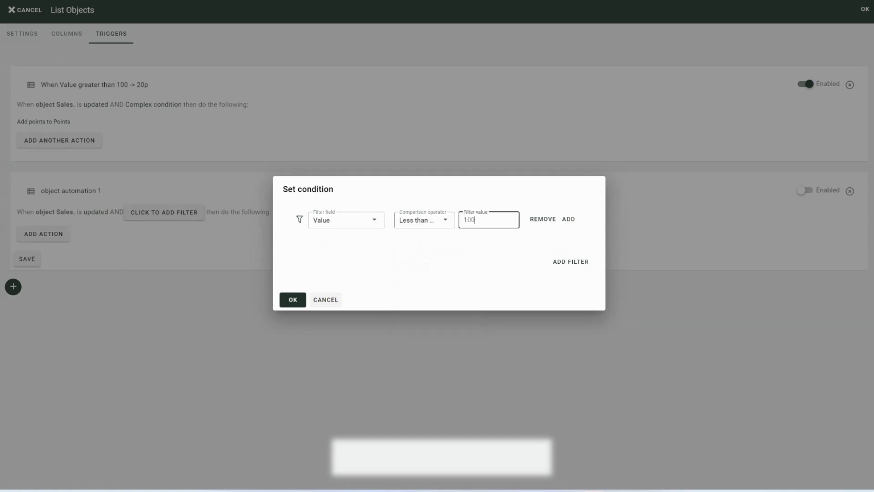
Add a Status Equals Sold filter to the second trigger and confirm its condition
click(570, 262)
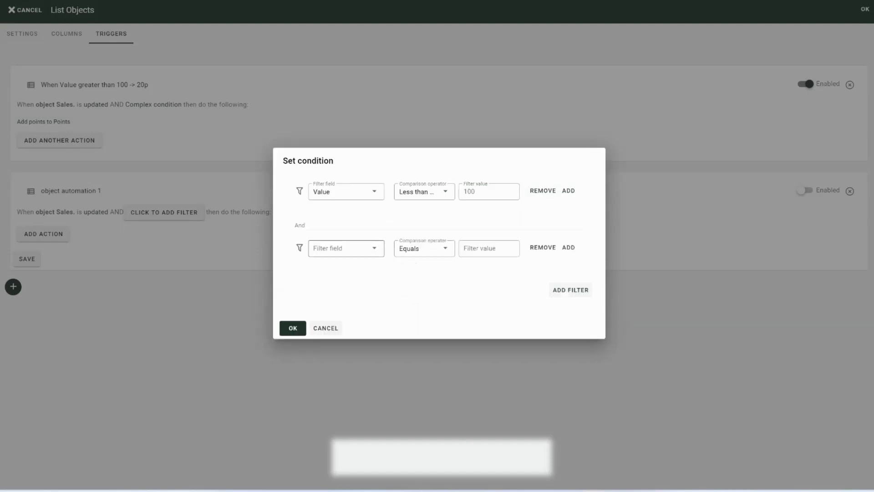
click(346, 249)
click(339, 318)
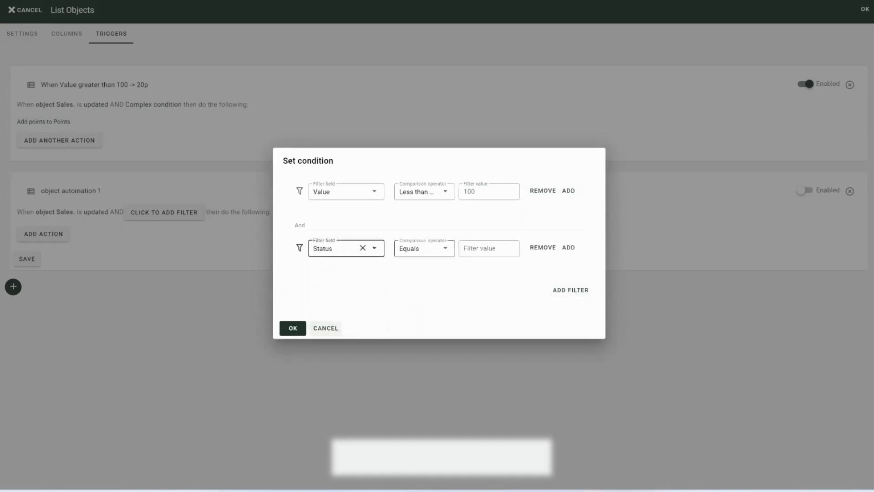
click(425, 249)
click(497, 248)
text(S)
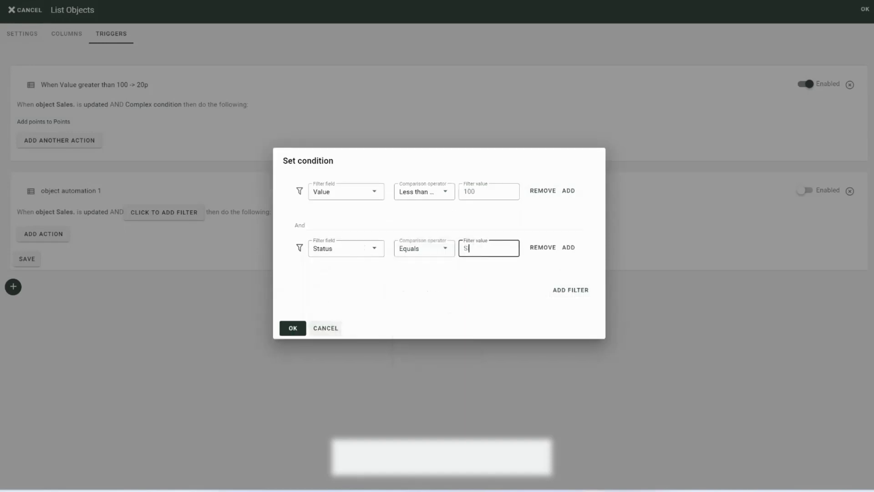
text(old)
click(293, 328)
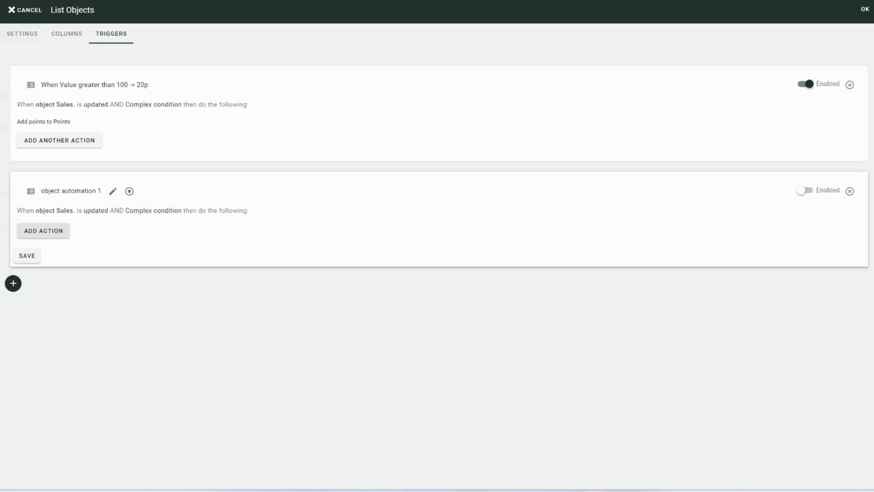
Add a point action to the second trigger with player Owner, comment Name and score time Date
click(43, 230)
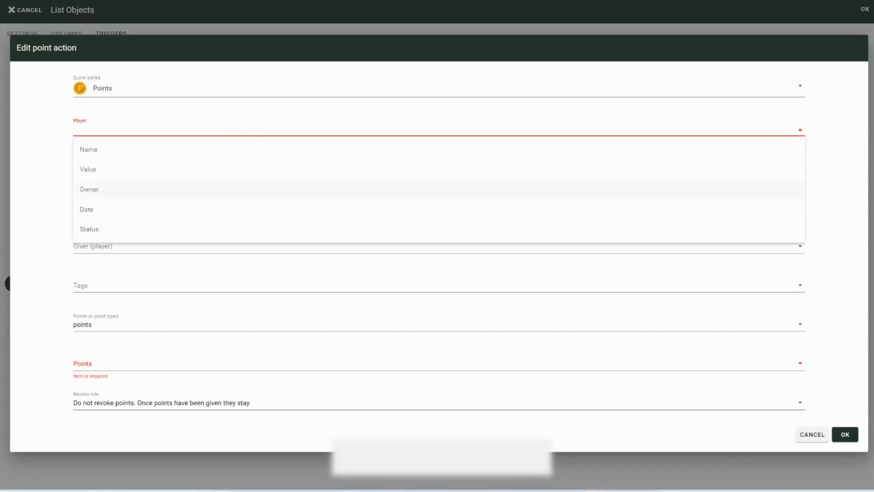
click(89, 189)
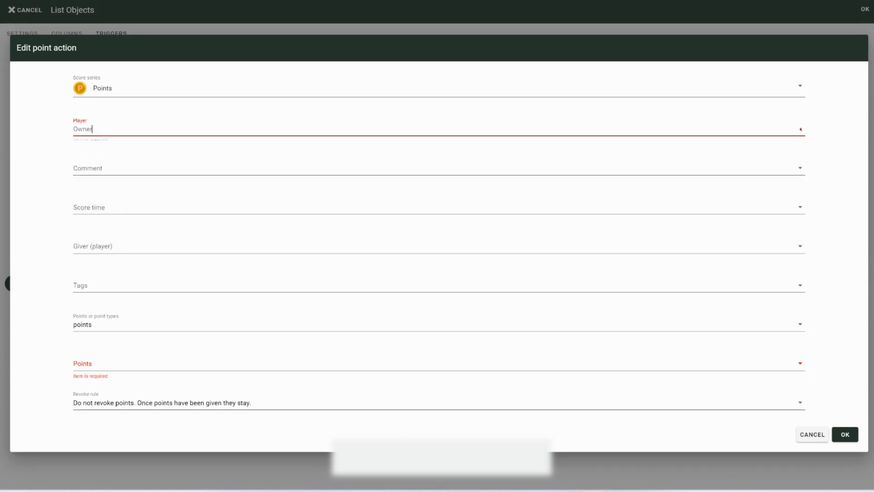
click(88, 168)
click(88, 188)
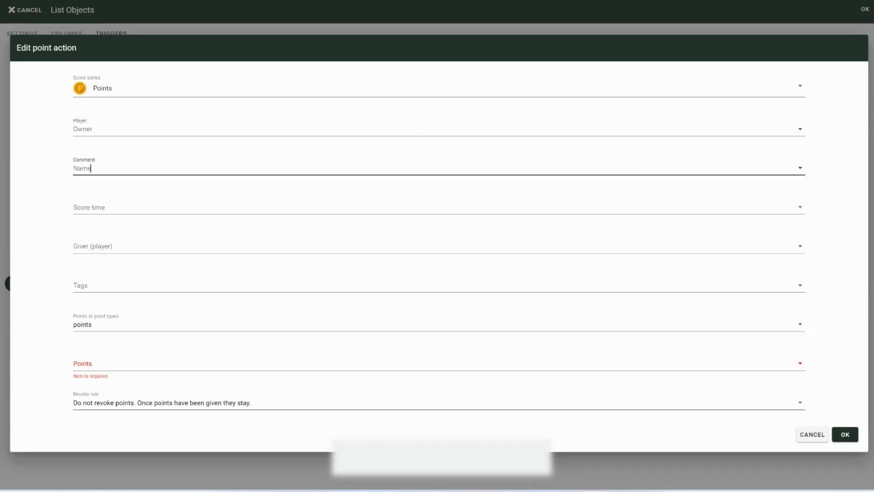
click(89, 207)
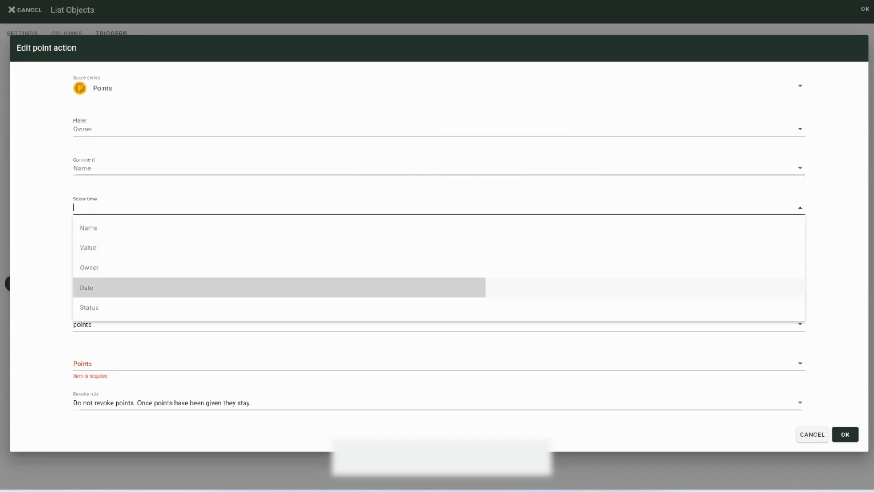
click(87, 287)
Award 20 points, choose to revoke and re-add points when score, type, player, tags or time change, and save the action and second trigger
click(86, 363)
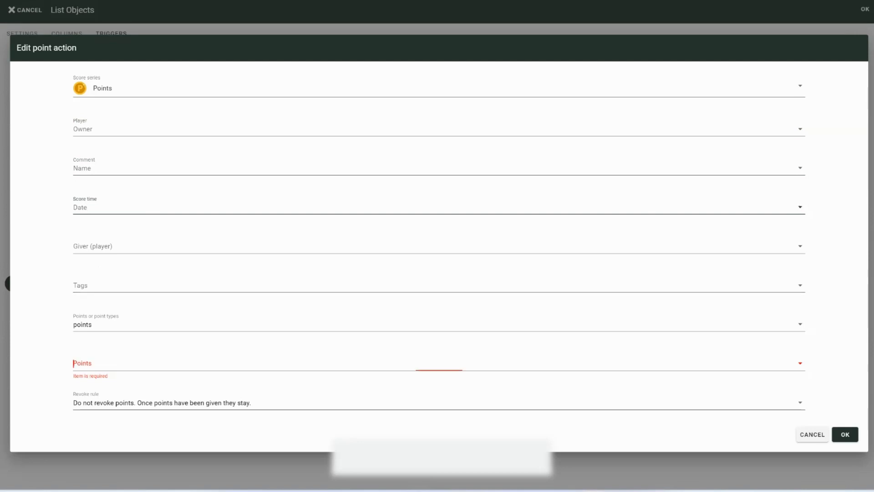
text(20)
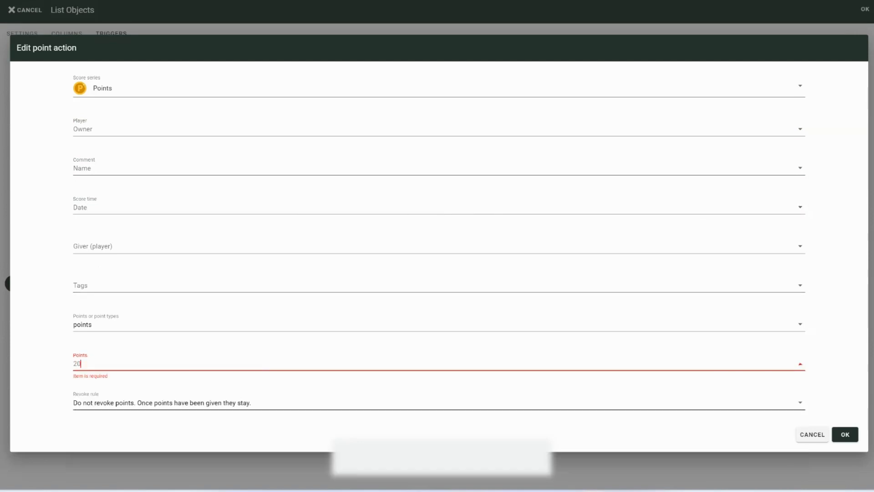
click(162, 403)
click(191, 449)
click(845, 434)
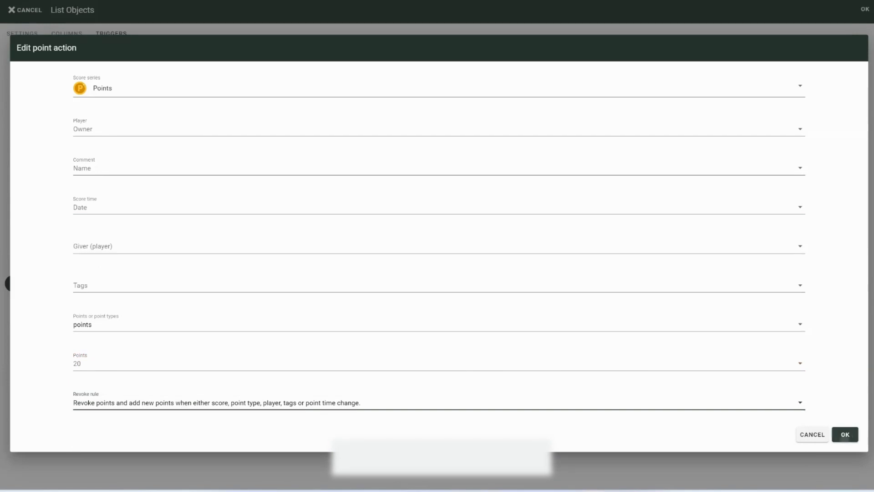
click(27, 272)
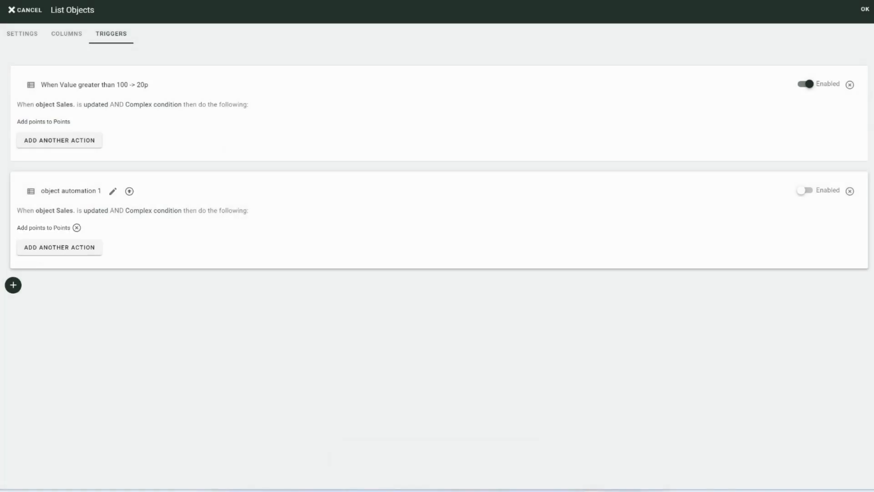
Rename the second Sales trigger as "When Value equal or less than 100 -> 20p" and save it
click(113, 192)
triple_click(113, 191)
text(When Value equ)
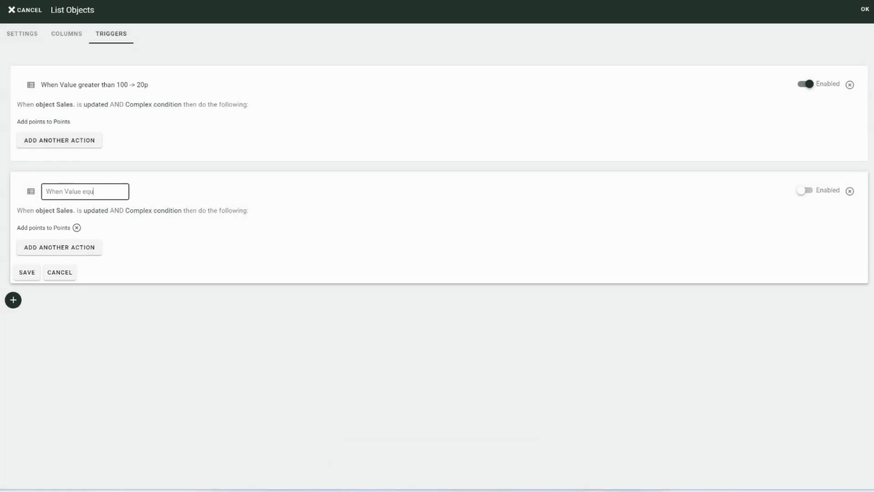
text(al or less than 100 -> 20p)
click(27, 272)
Correct the points figure at the end of the first trigger's name, "When Value greater than 100", and save it
click(159, 85)
drag(121, 85, 137, 85)
click(117, 85)
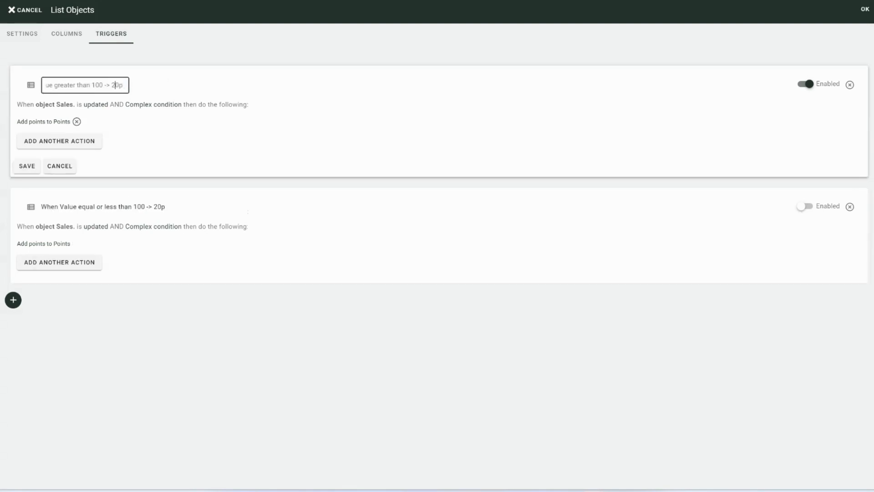
key(BackSpace)
text(10()
click(27, 166)
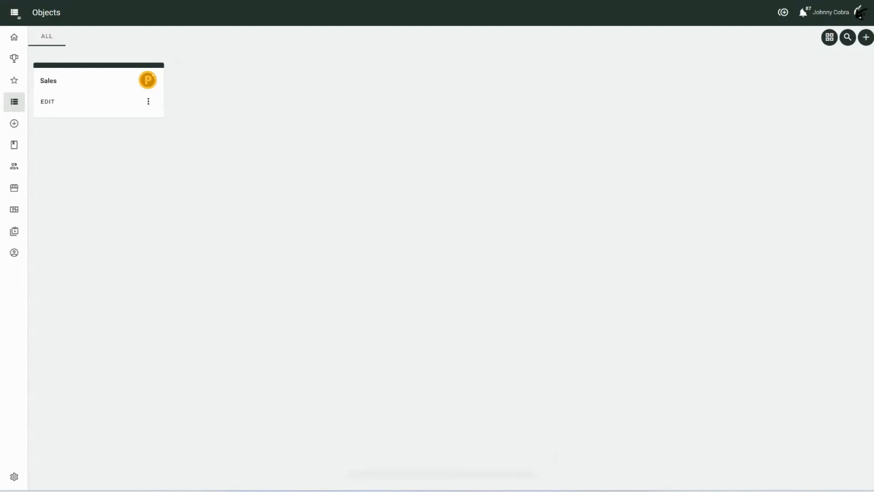
Open the Sales object and add an item named Deal 40 with a value of 40
click(82, 82)
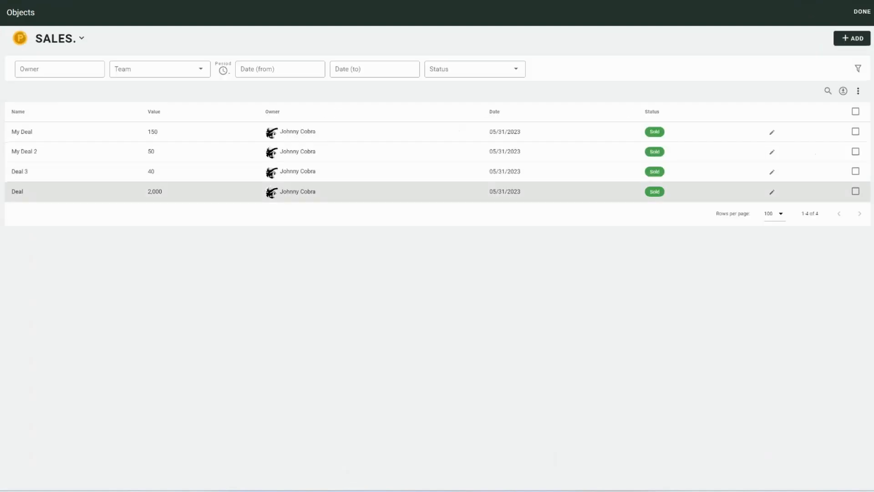
click(853, 38)
click(751, 39)
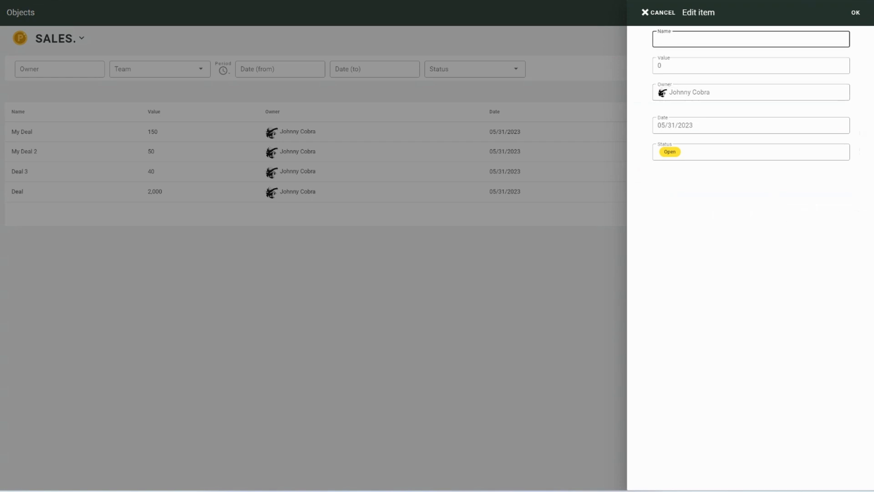
text(Deal 40)
key(Tab)
text(40)
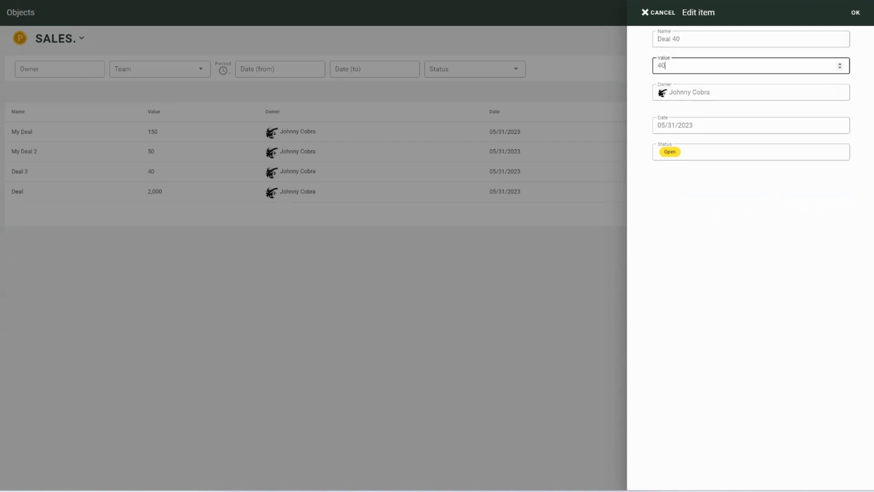
click(855, 12)
Add another Sales item named Deal 2000 with a value of 200
click(853, 38)
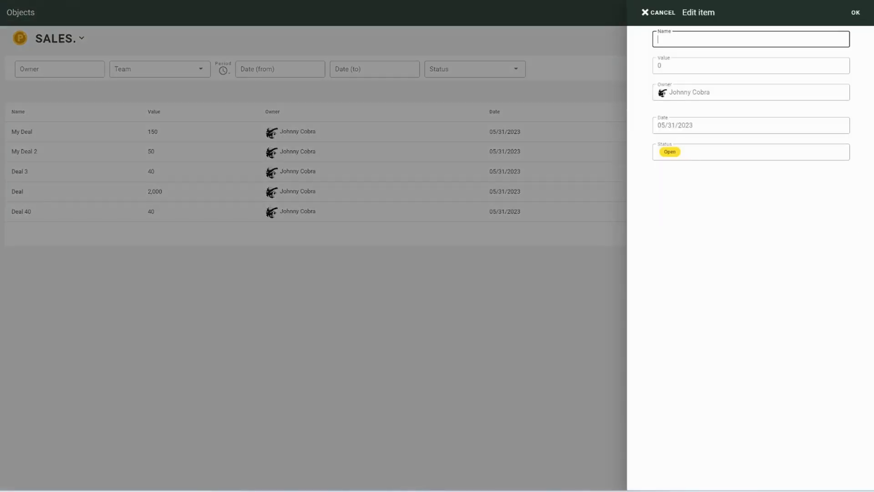
text(Deal 2000)
key(Tab)
text(200)
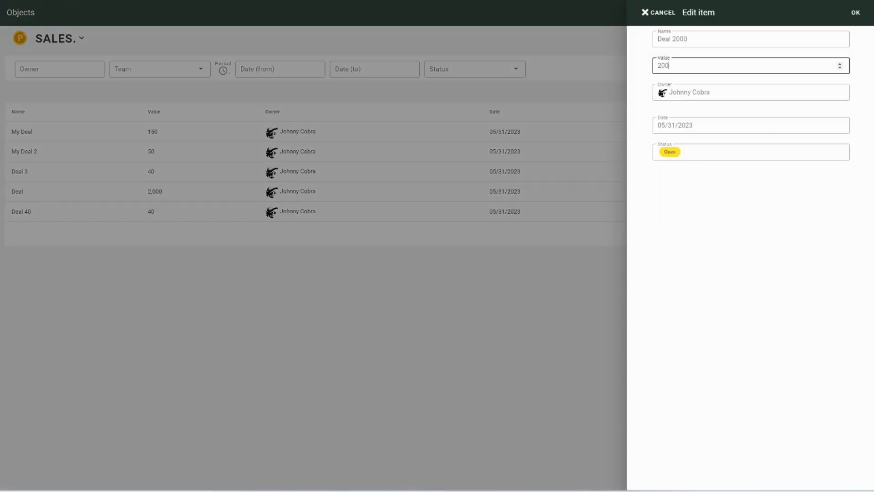
click(855, 12)
Set the status of the Deal 40 item to Sold and save it
click(137, 211)
click(751, 151)
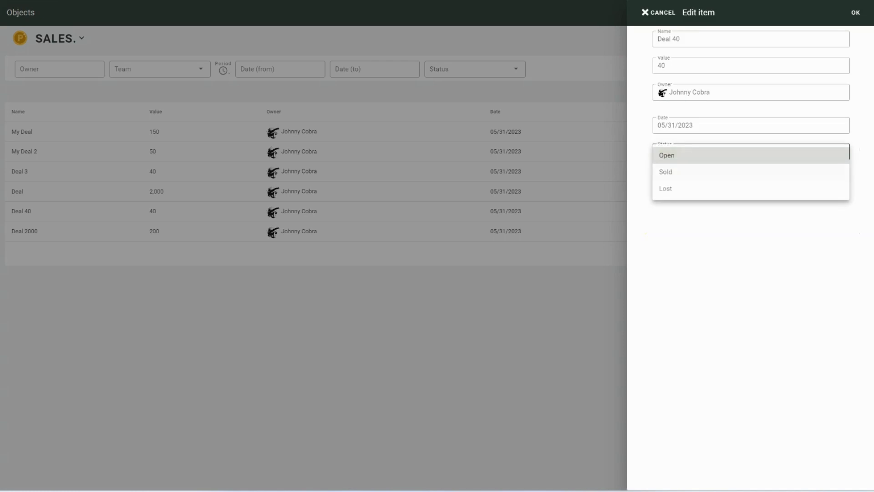
click(665, 171)
click(855, 12)
Set the status of the Deal 2000 item to Sold
click(137, 231)
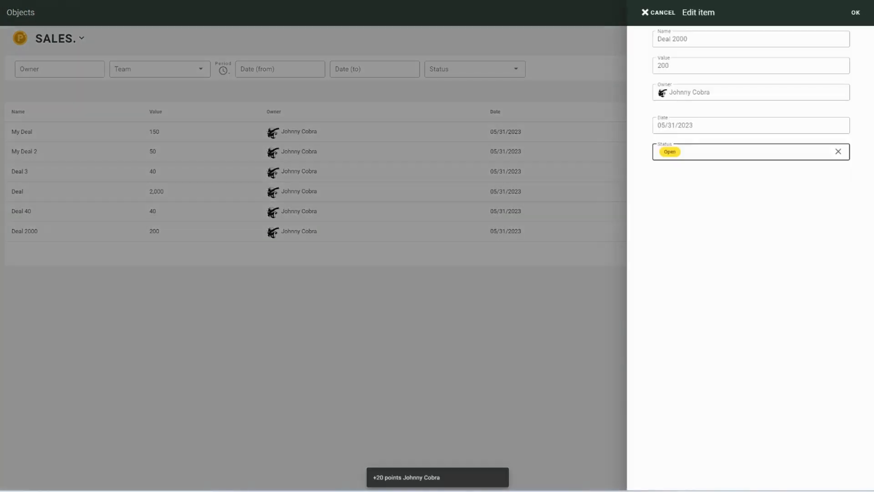
click(751, 152)
click(666, 172)
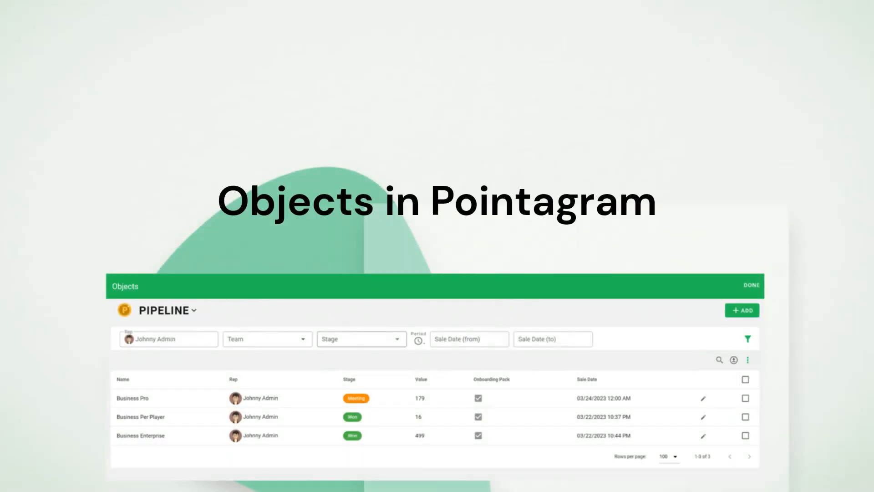